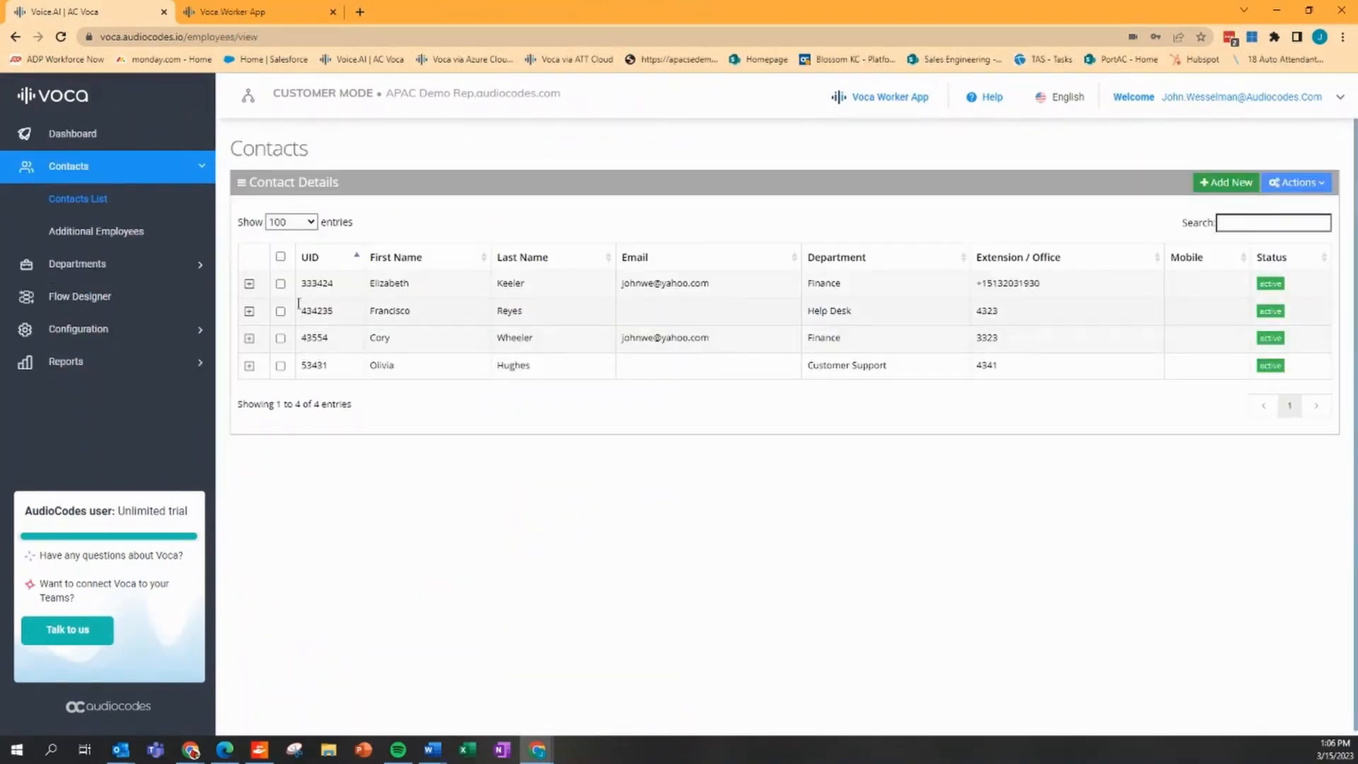
Open the first Finance contact in the contacts list for editing and examine its name aliases.
left_click(281, 285)
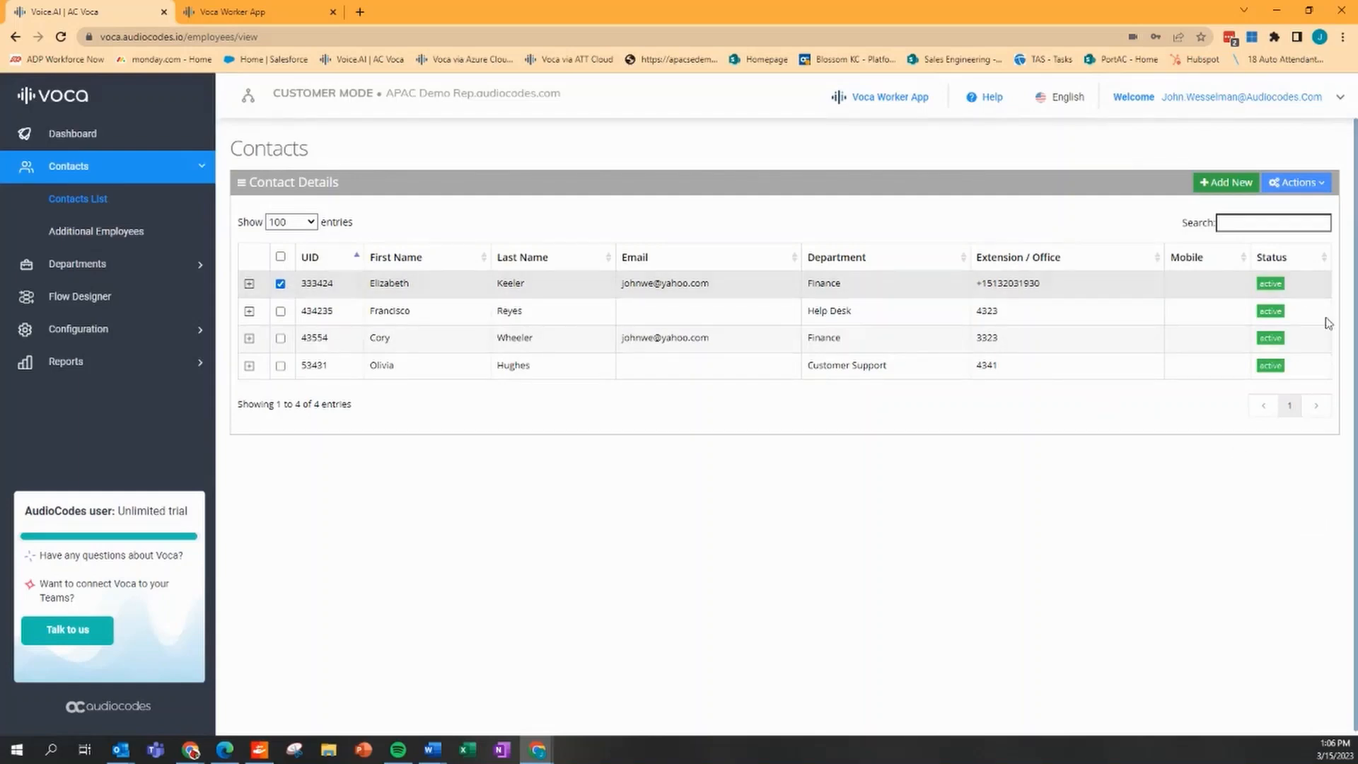
left_click(1316, 183)
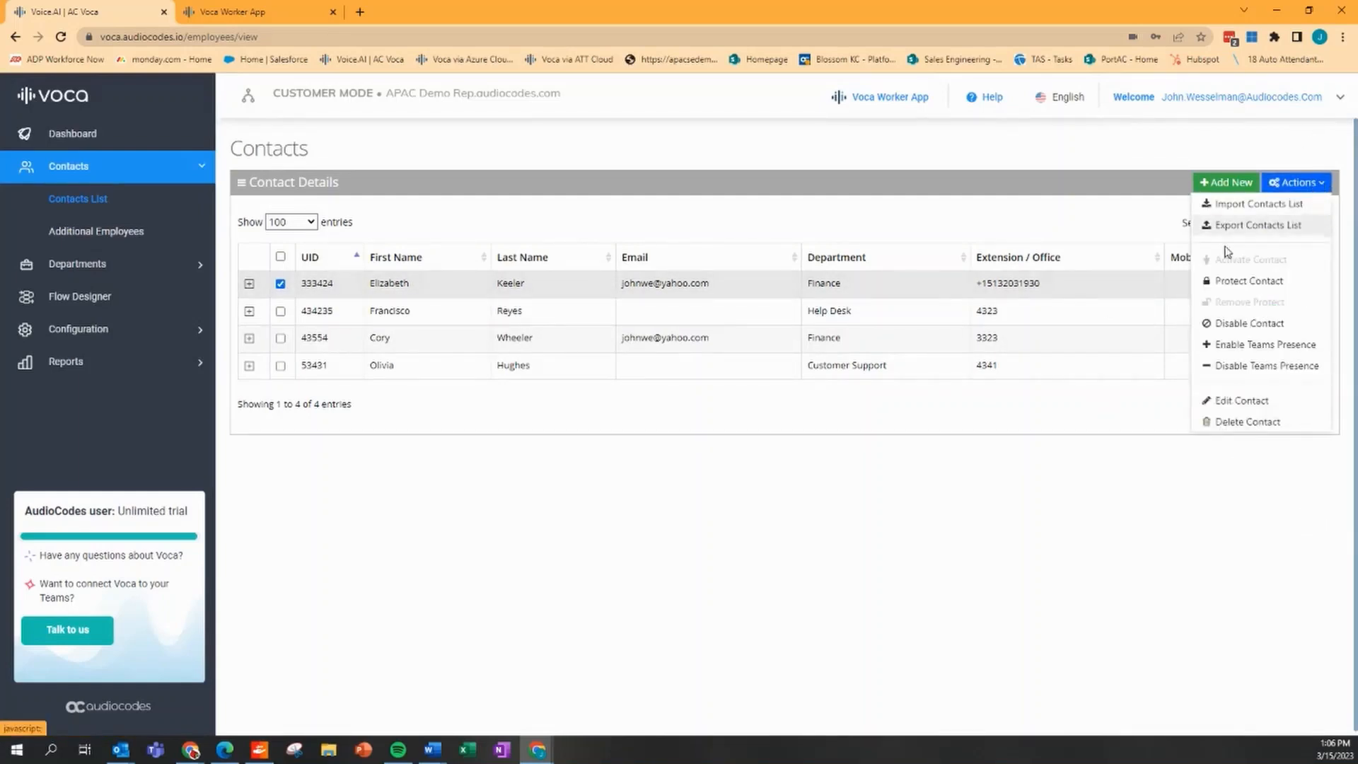
left_click(1264, 402)
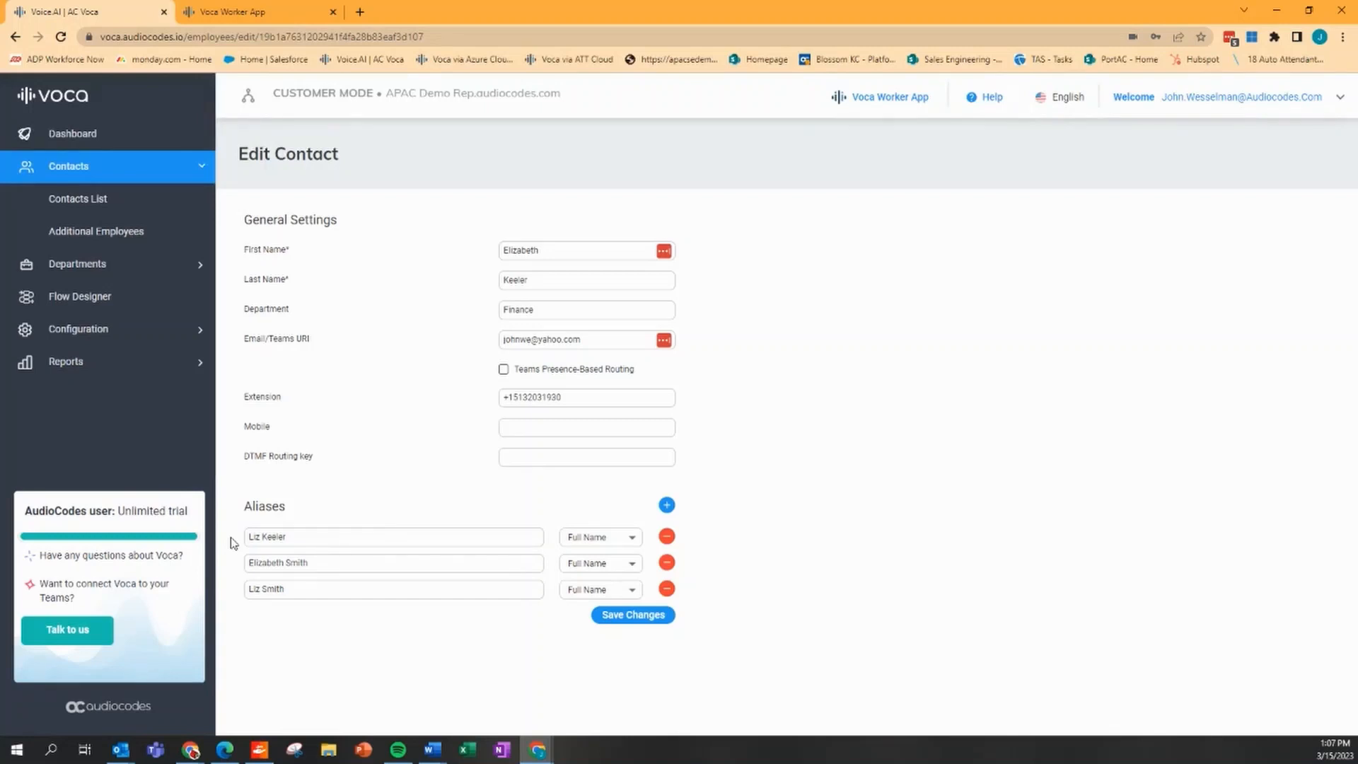
left_click(258, 539)
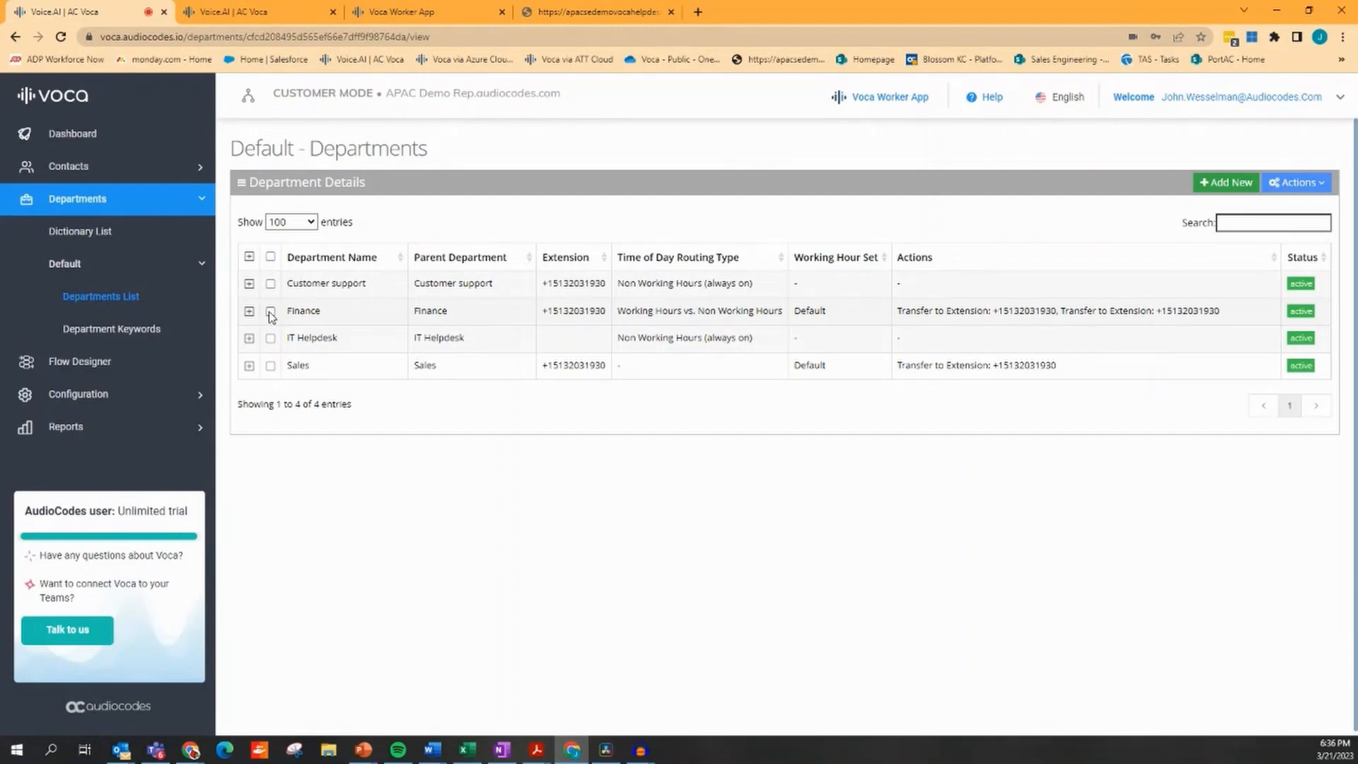
Open the Finance department for editing and examine its working-hours routing and keywords.
left_click(270, 312)
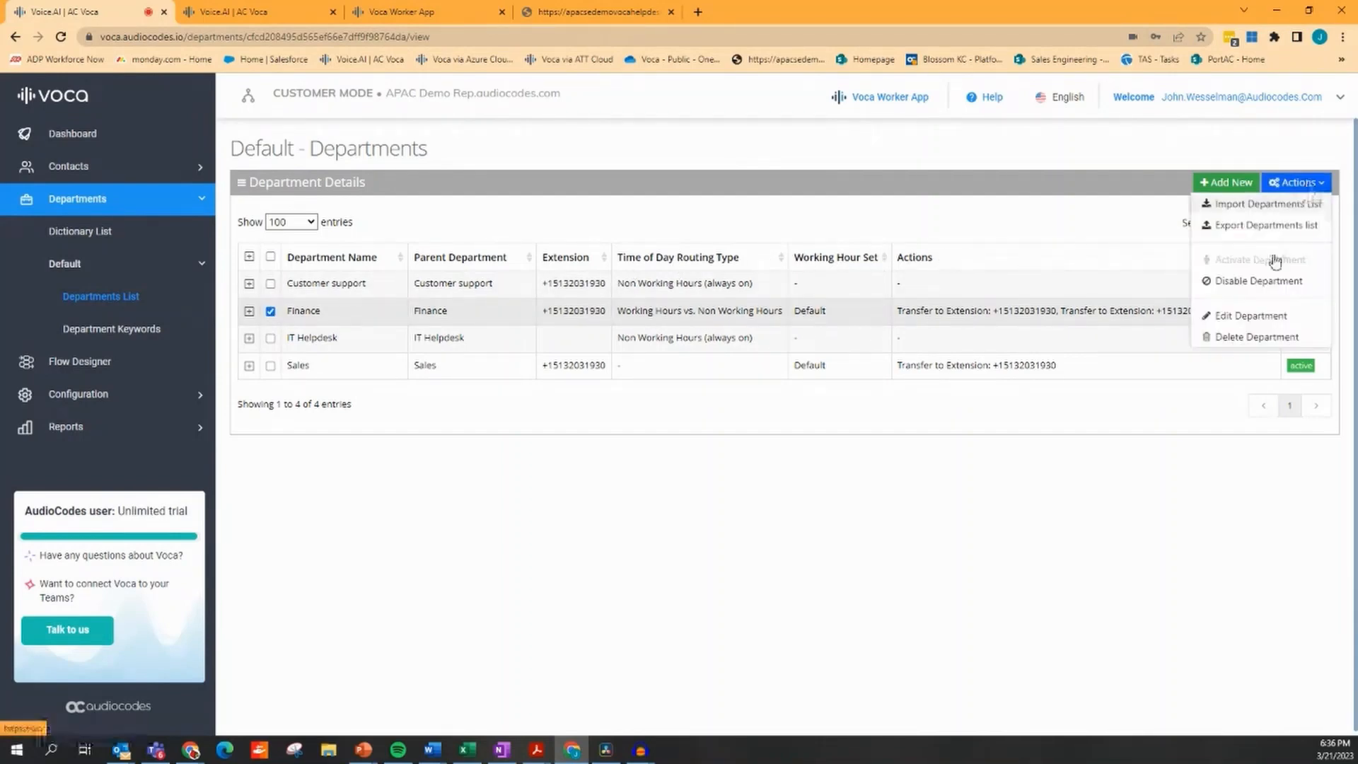
left_click(1295, 182)
left_click(1278, 320)
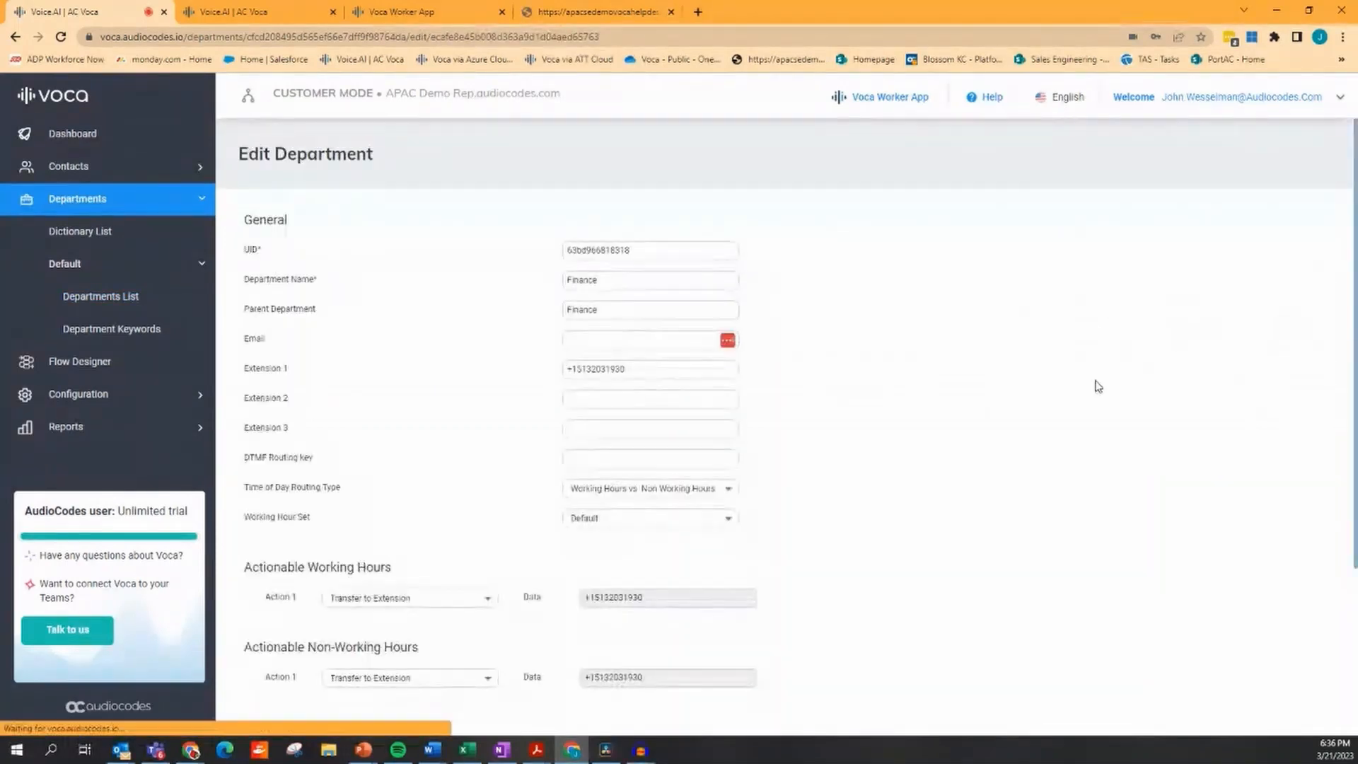
scroll(892, 457, "down", 3)
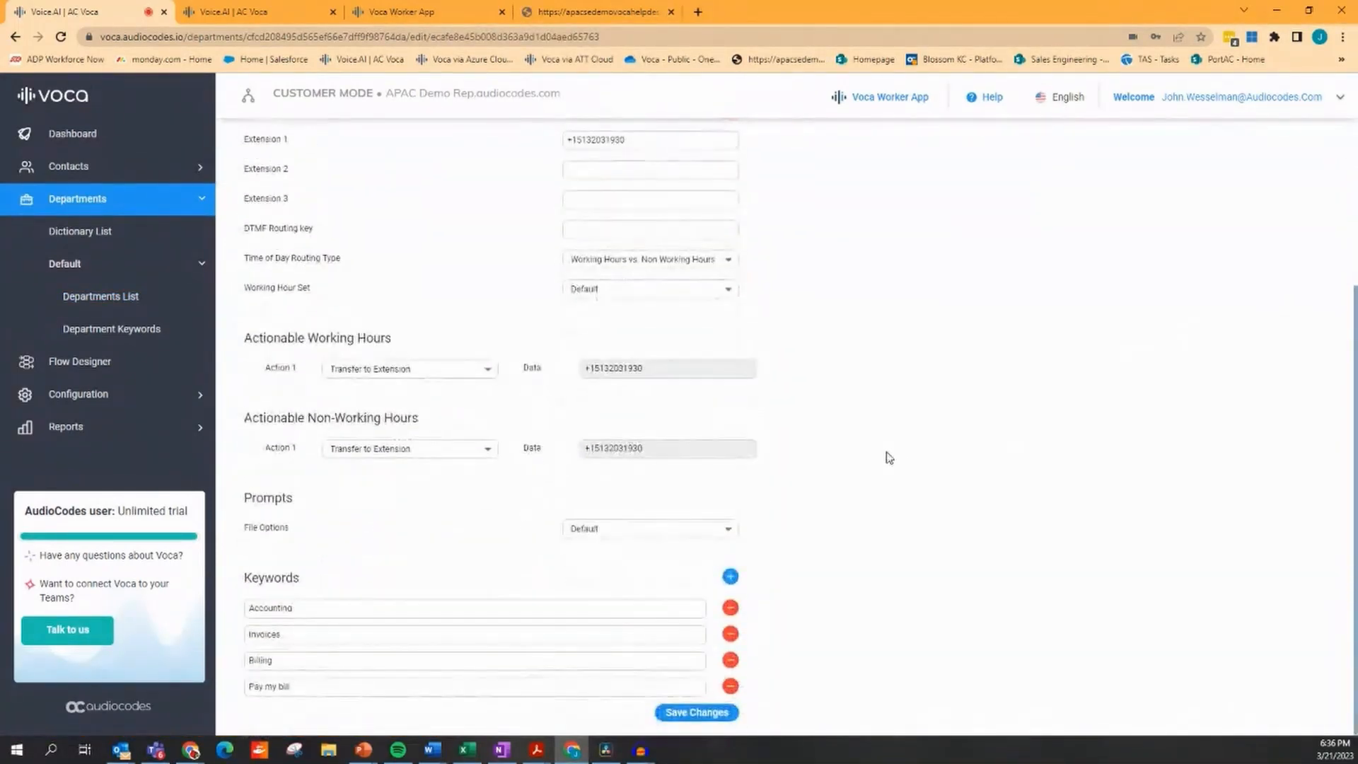
left_click(293, 610)
left_click(304, 586)
In the configuration area, start a new DTMF menu and enter Main as the menu name.
left_click(160, 394)
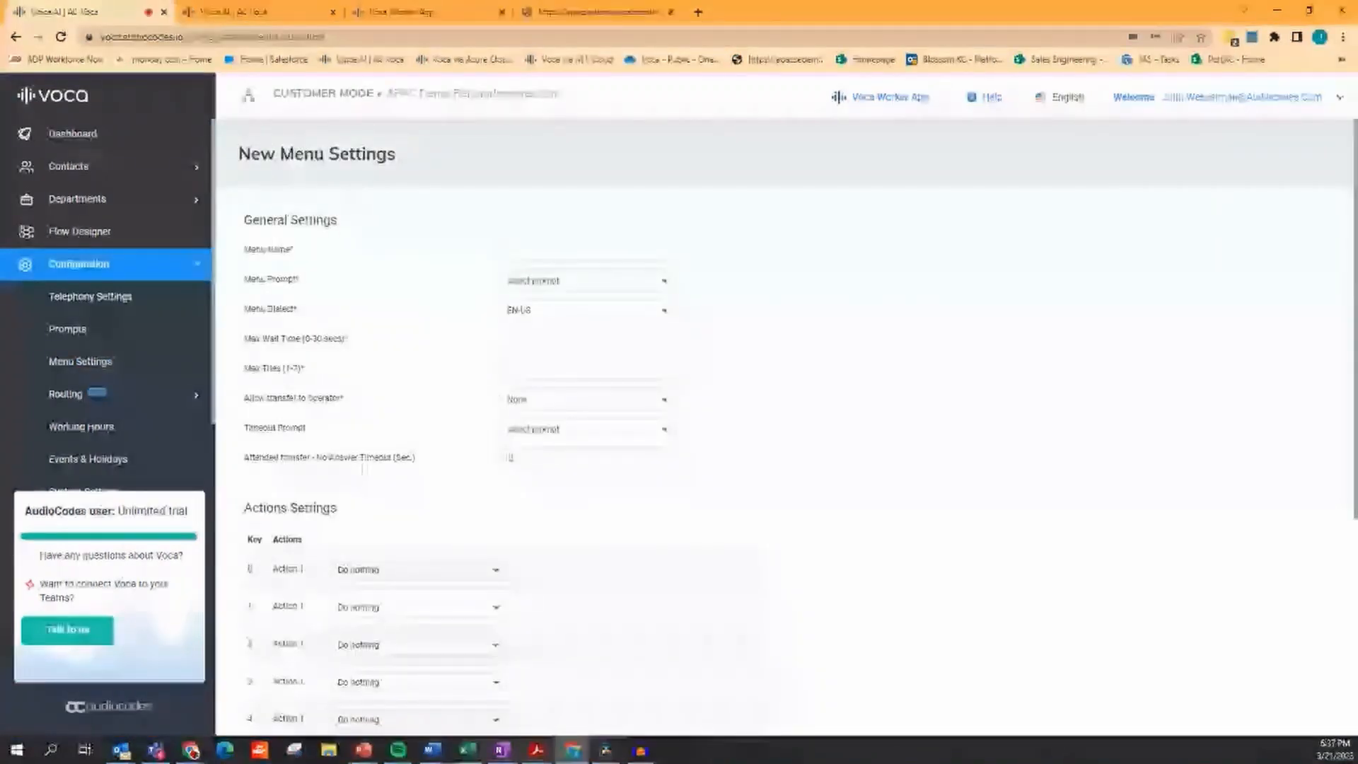
mouse_move(923, 111)
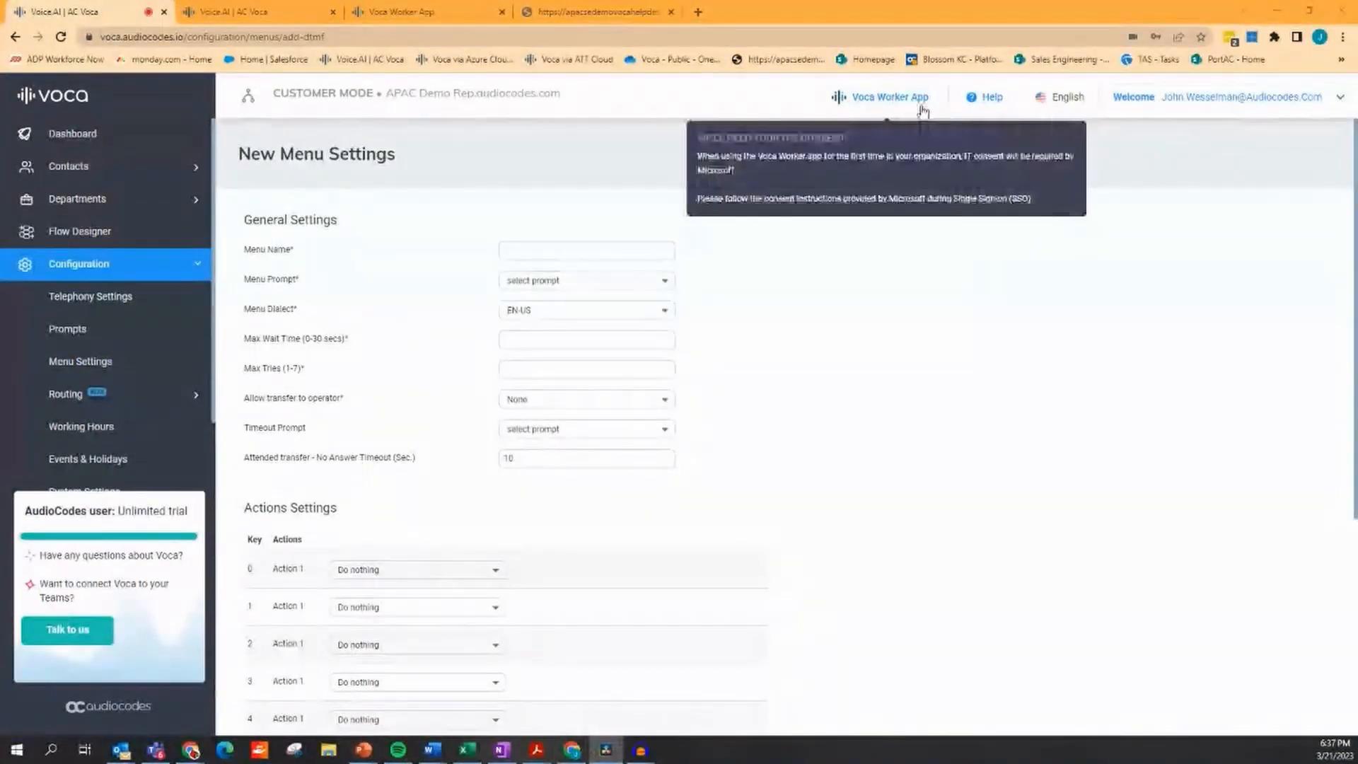
left_click(581, 250)
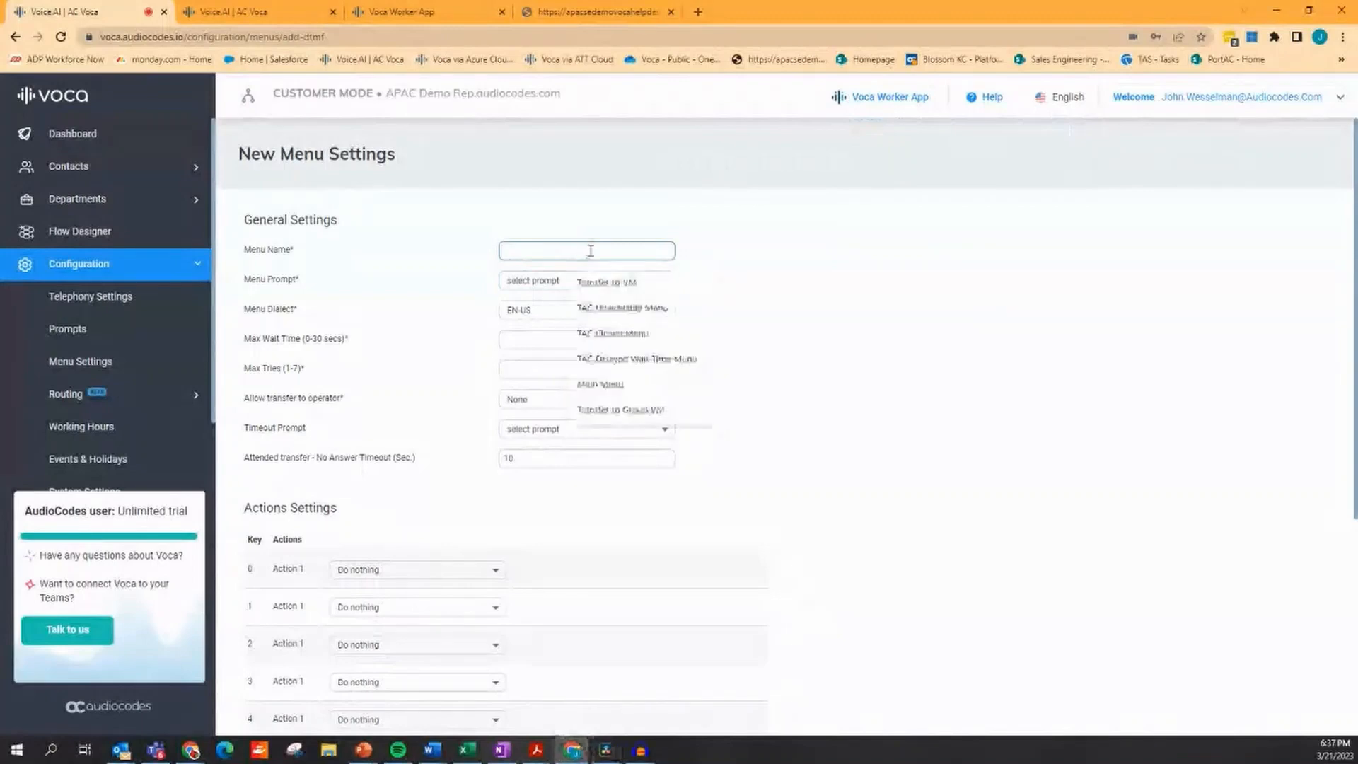
type("Main")
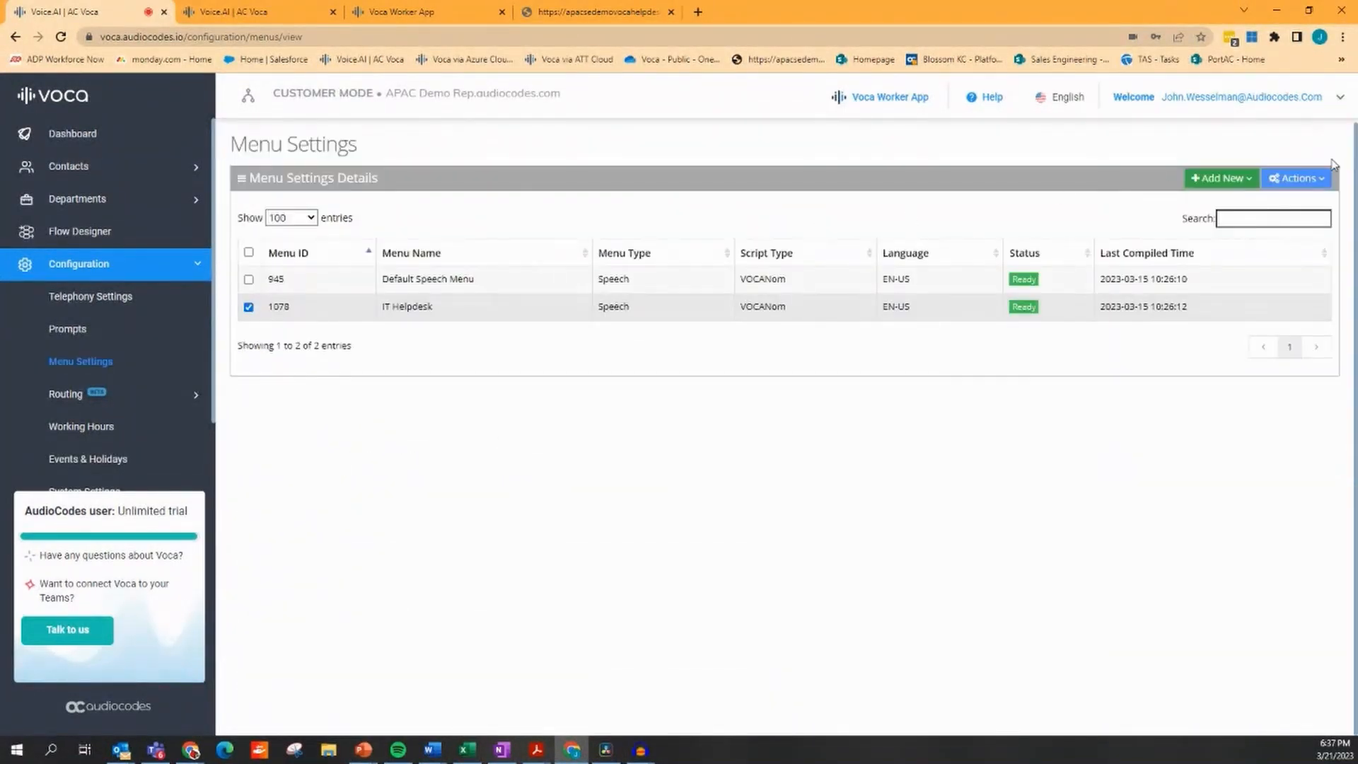
Open the IT Helpdesk speech menu for editing and examine its dictionary and prompt settings.
left_click(1298, 178)
left_click(1289, 204)
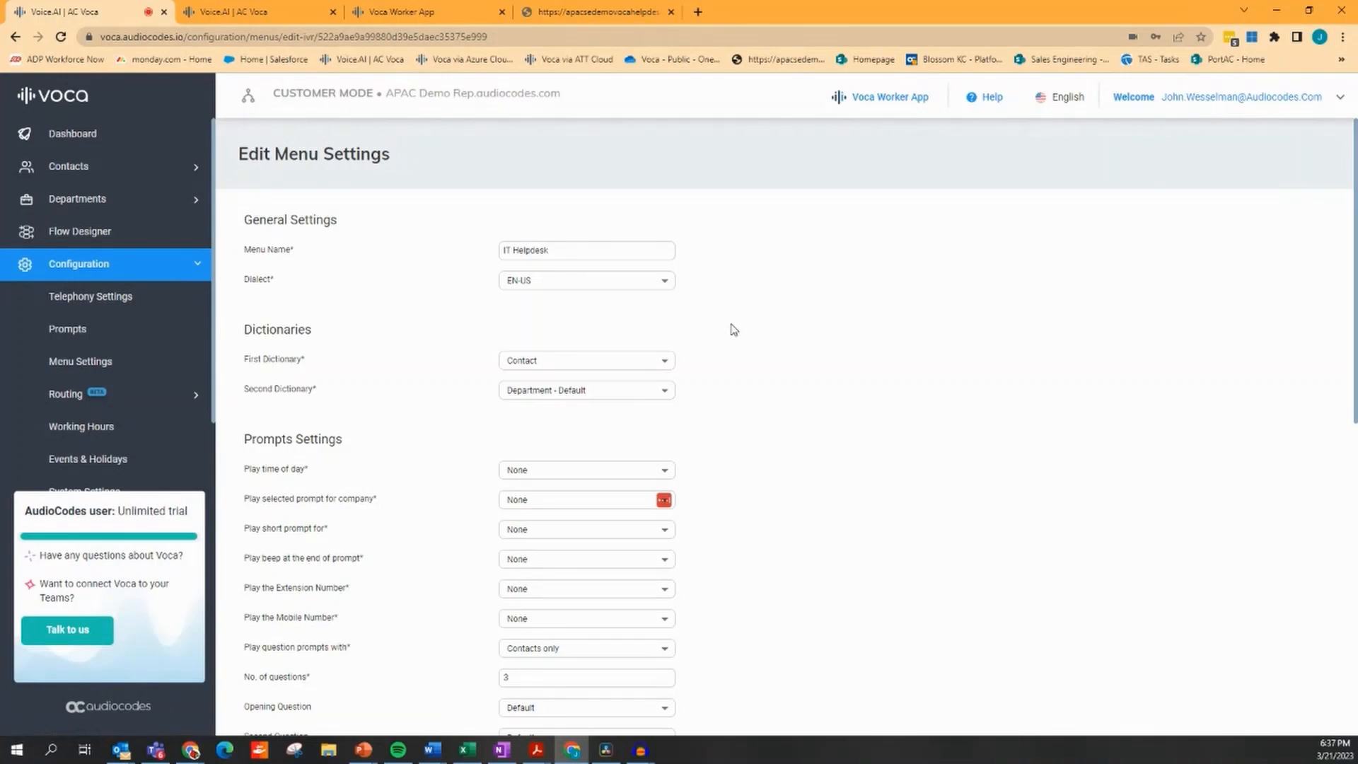
scroll(734, 329, "down", 9)
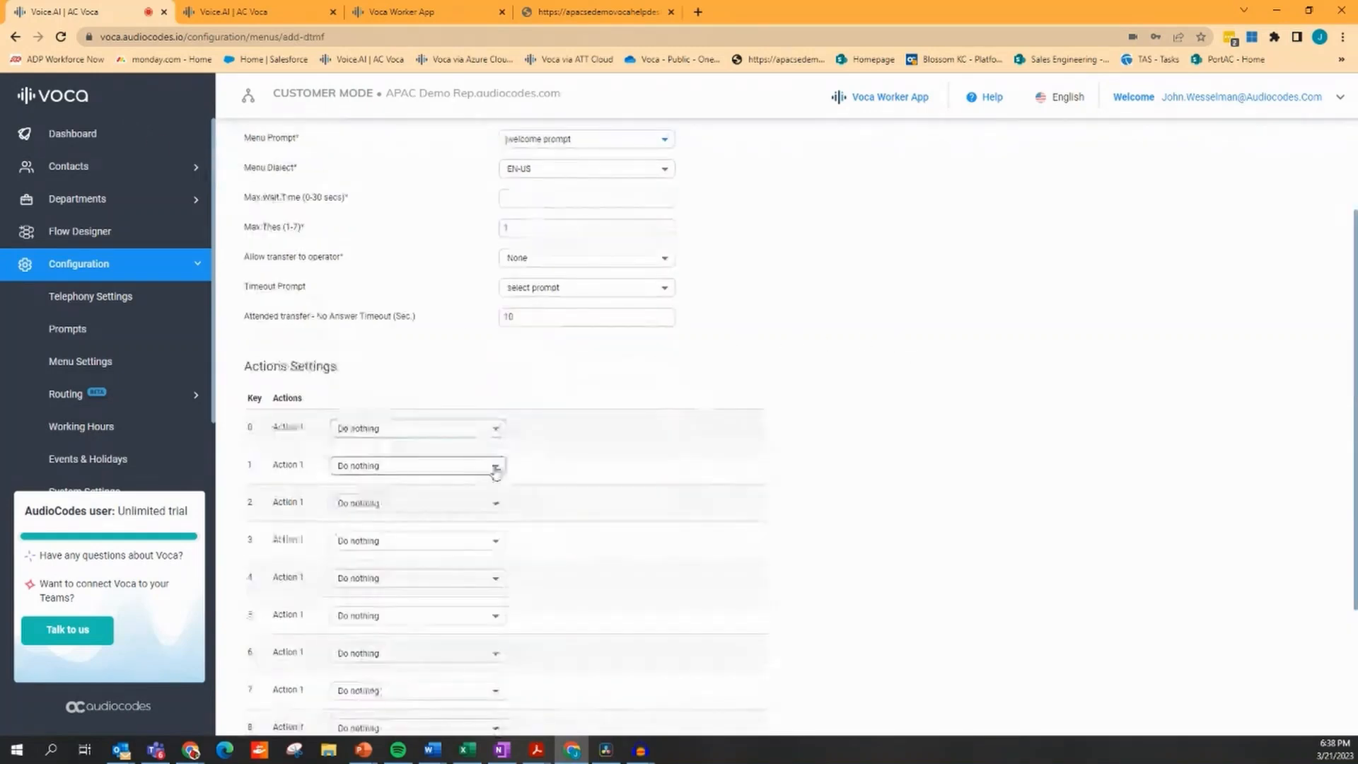
Examine the actions that can be assigned to key 1 in the new DTMF menu.
left_click(494, 466)
scroll(406, 513, "down", 2)
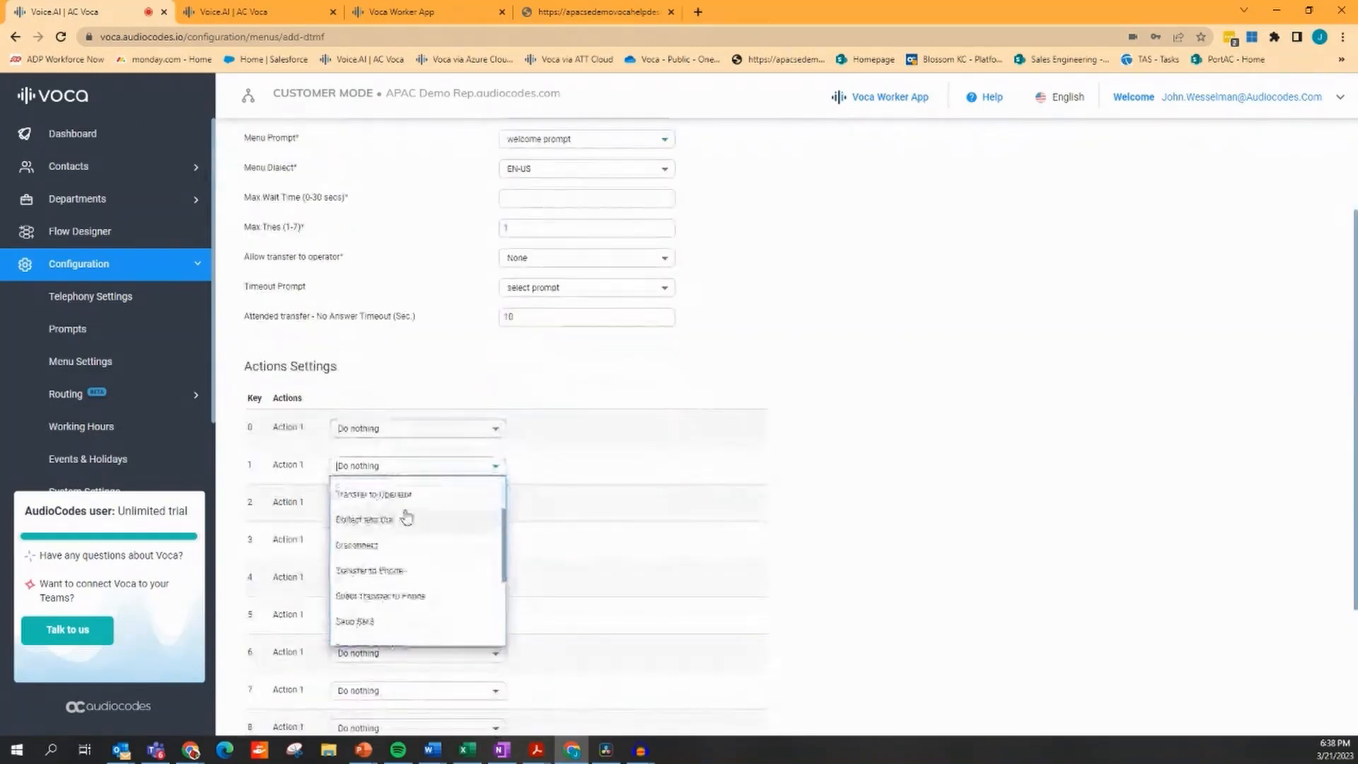
scroll(419, 517, "up", 2)
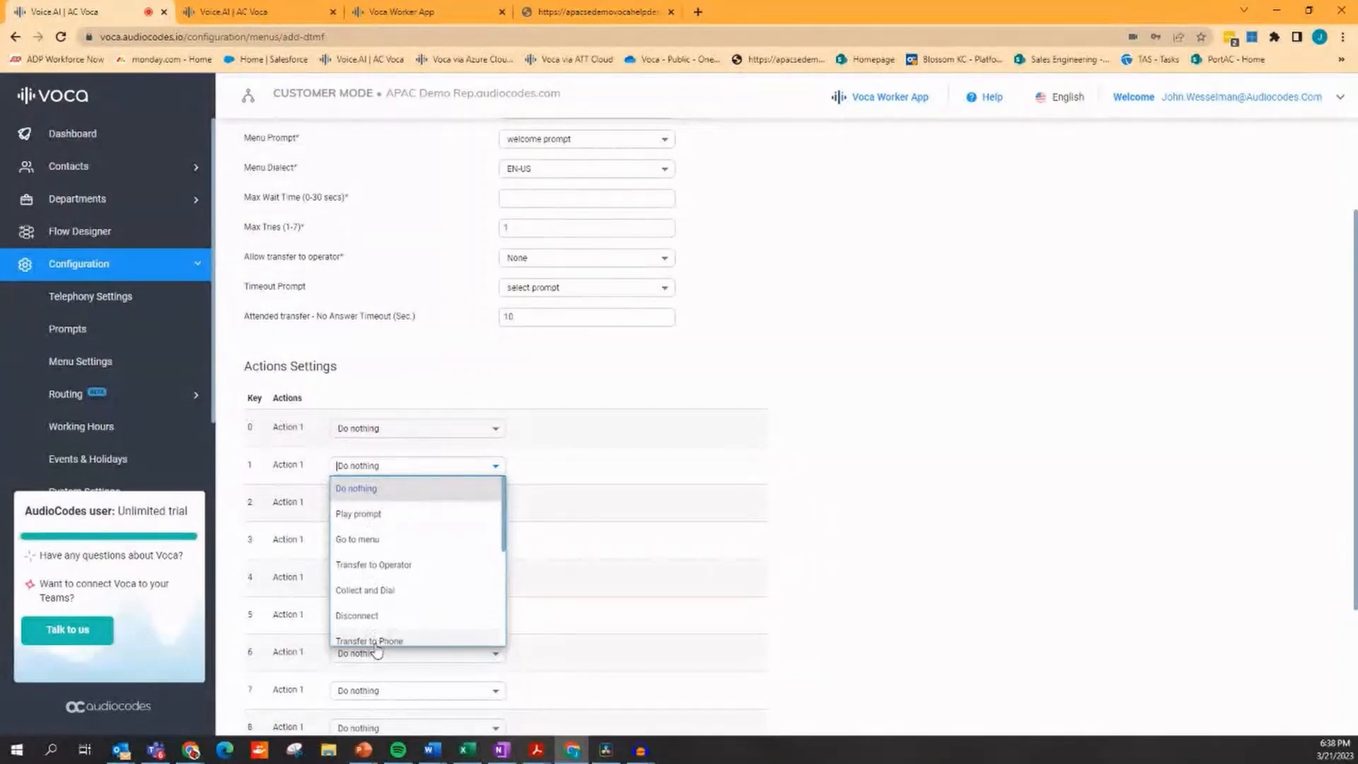
scroll(376, 647, "down", 2)
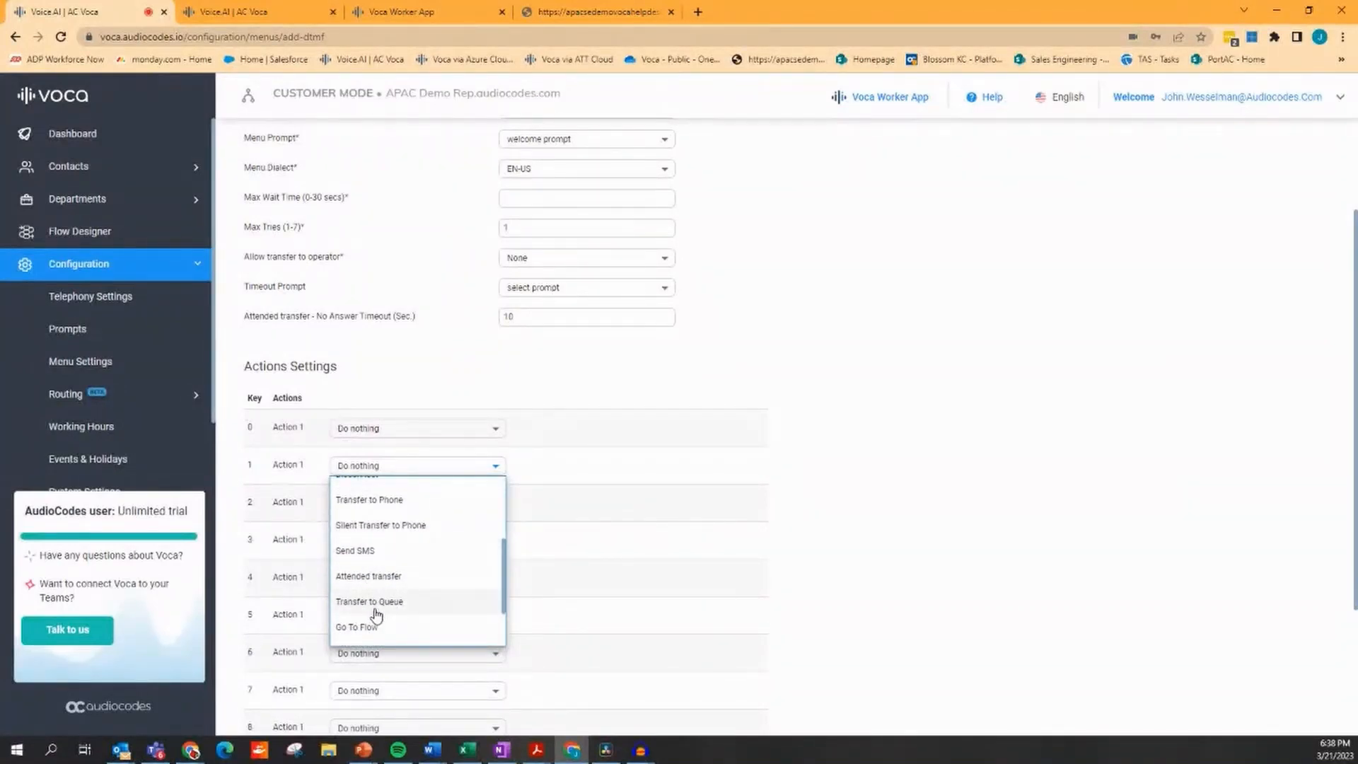
scroll(373, 636, "down", 2)
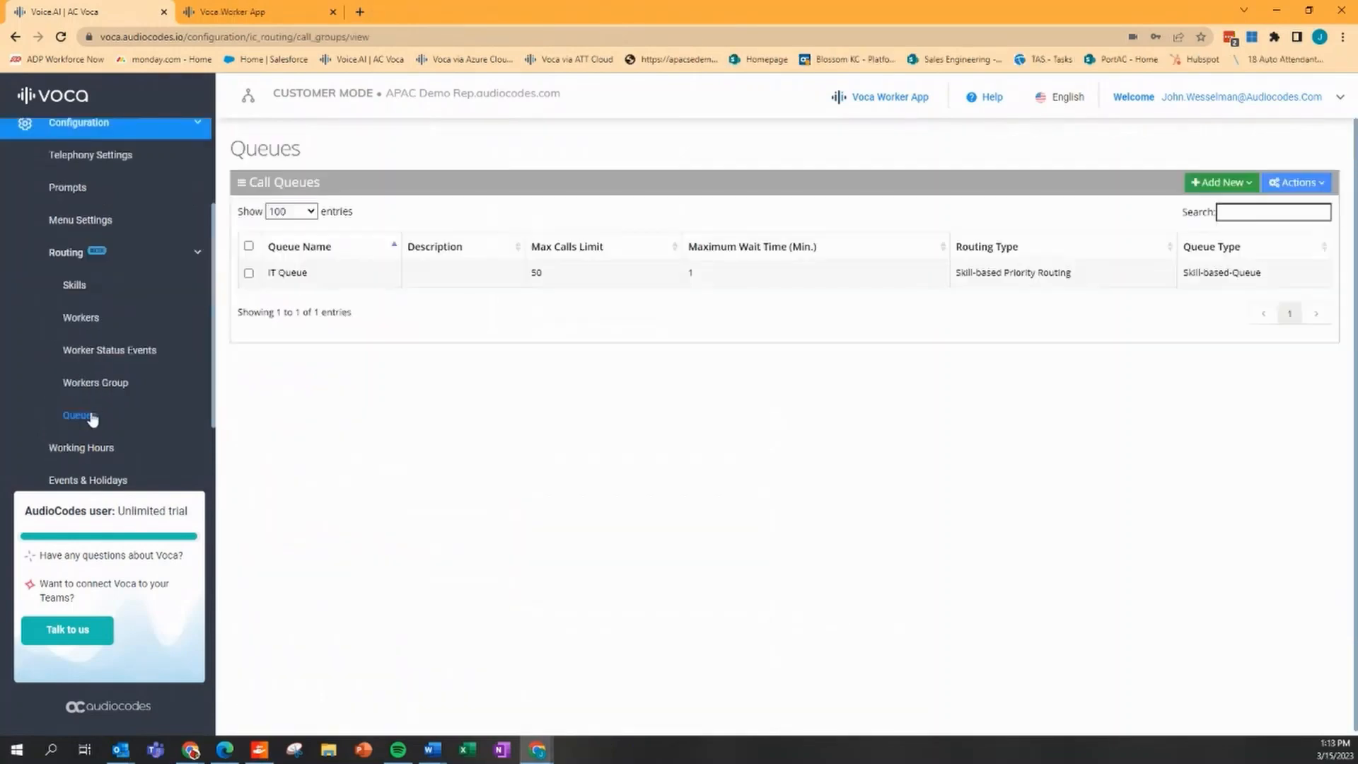
Start a new simple call queue named HR Hotline and add the first two listed contacts as queue members.
left_click(1234, 186)
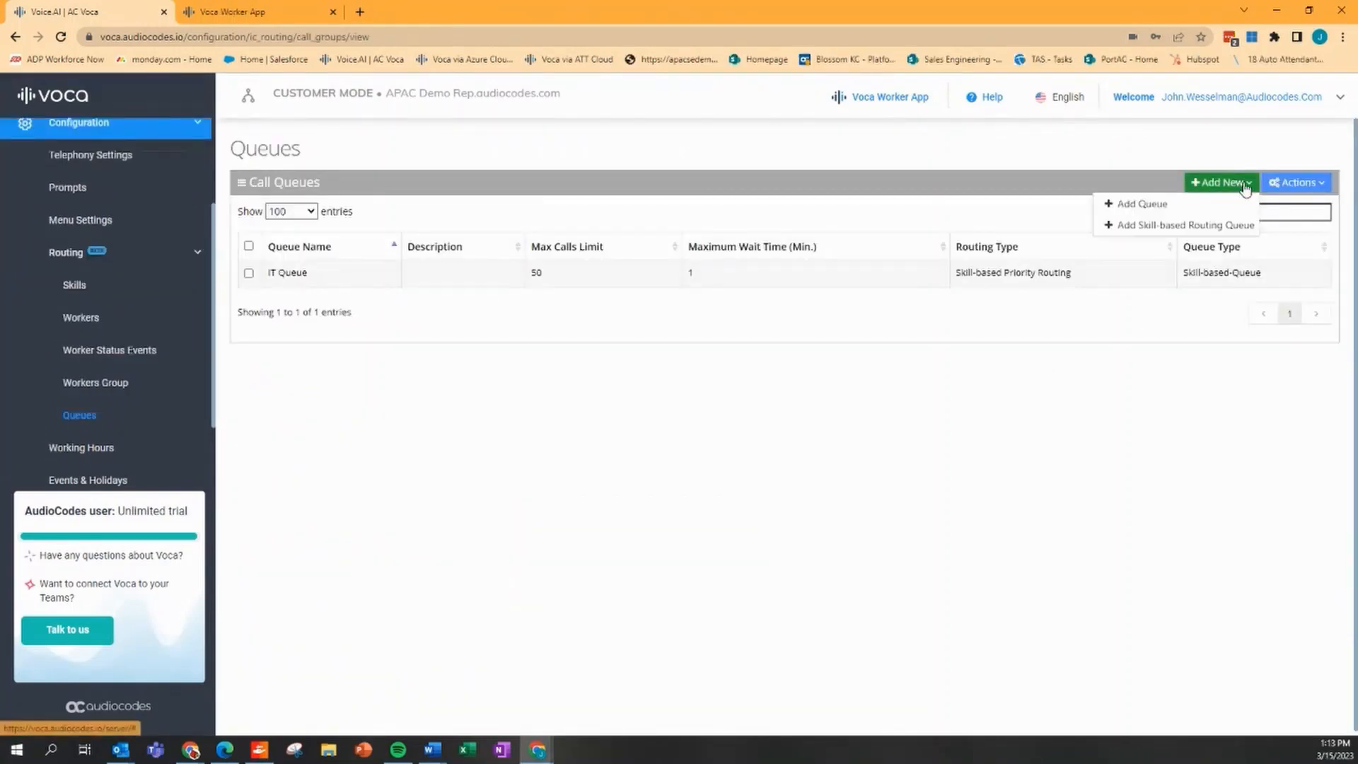
left_click(1151, 210)
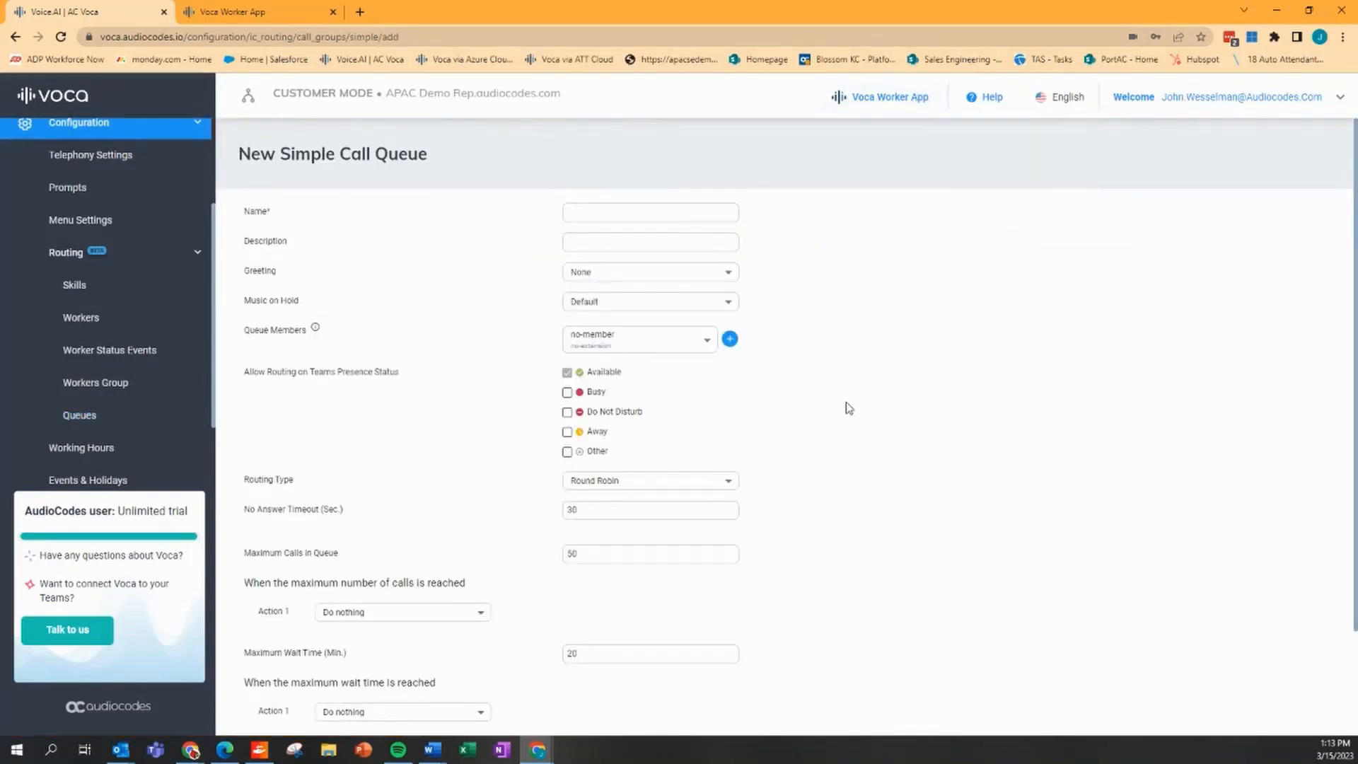
left_click(604, 338)
left_click(704, 343)
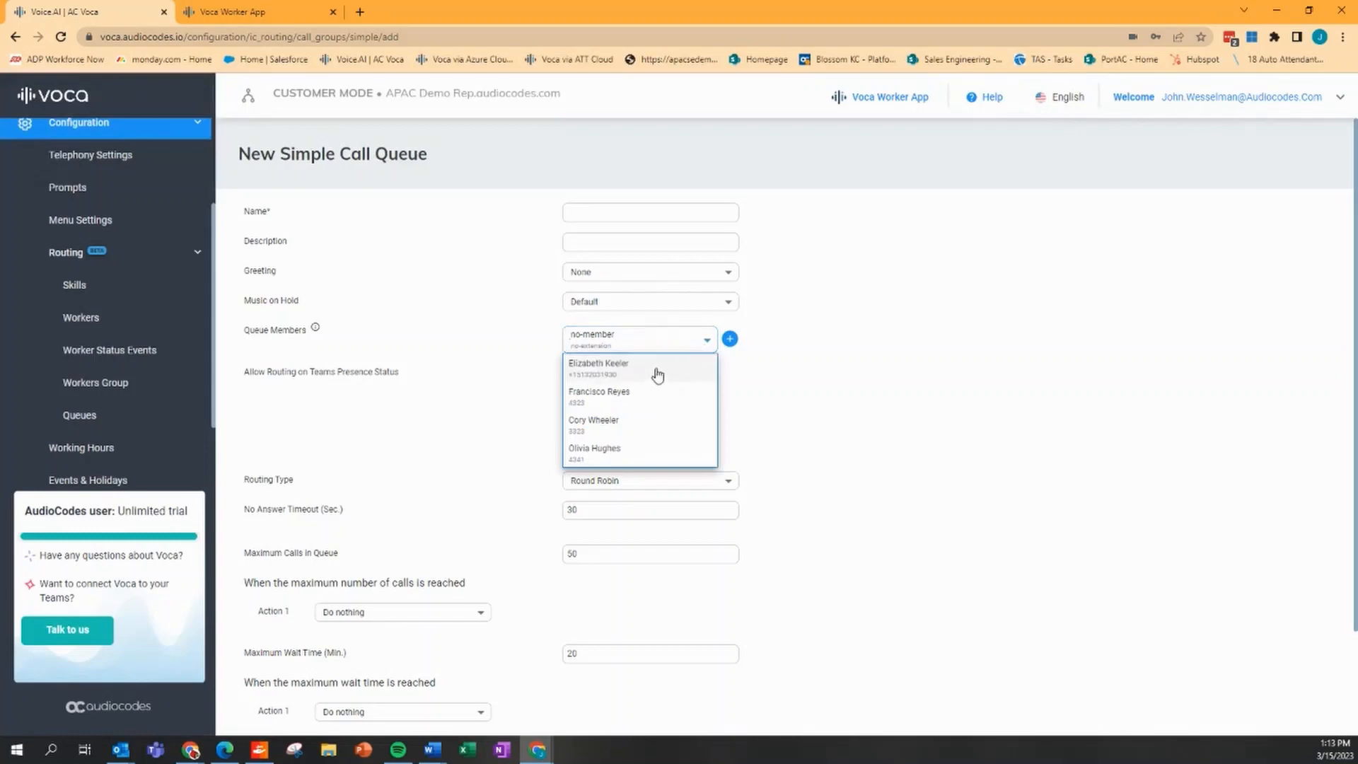
left_click(656, 372)
left_click(729, 340)
left_click(706, 381)
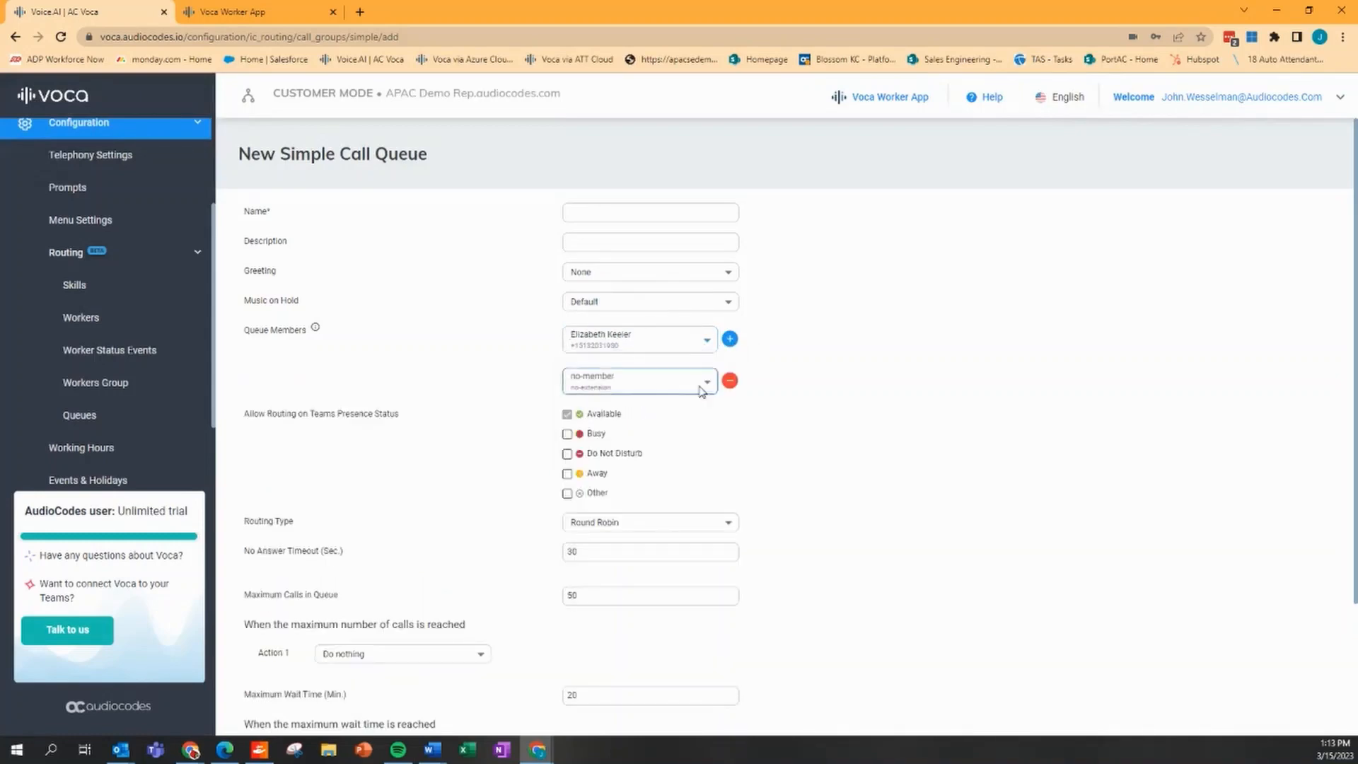
left_click(634, 442)
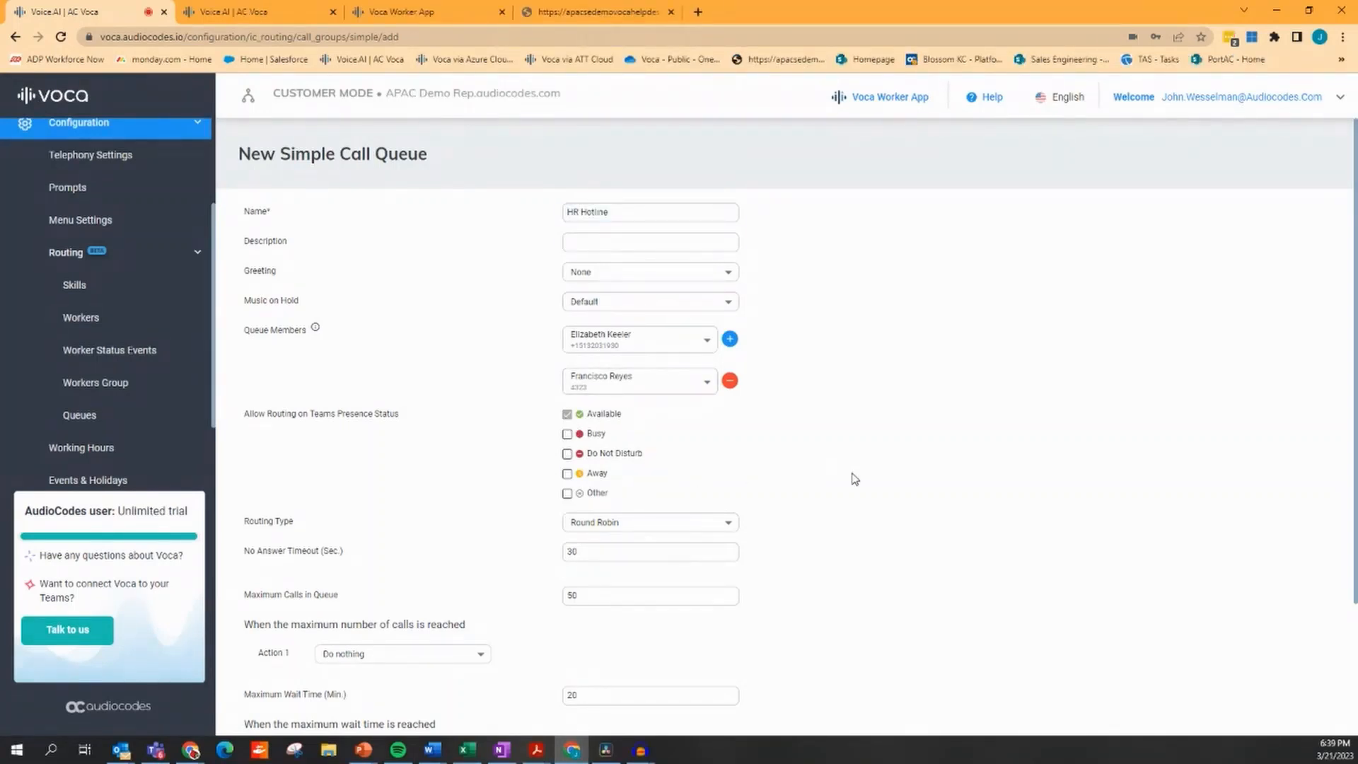
Review the HR Hotline queue's presence, routing, timeout and overflow settings, and save the queue.
scroll(852, 479, "down", 2)
left_click(638, 410)
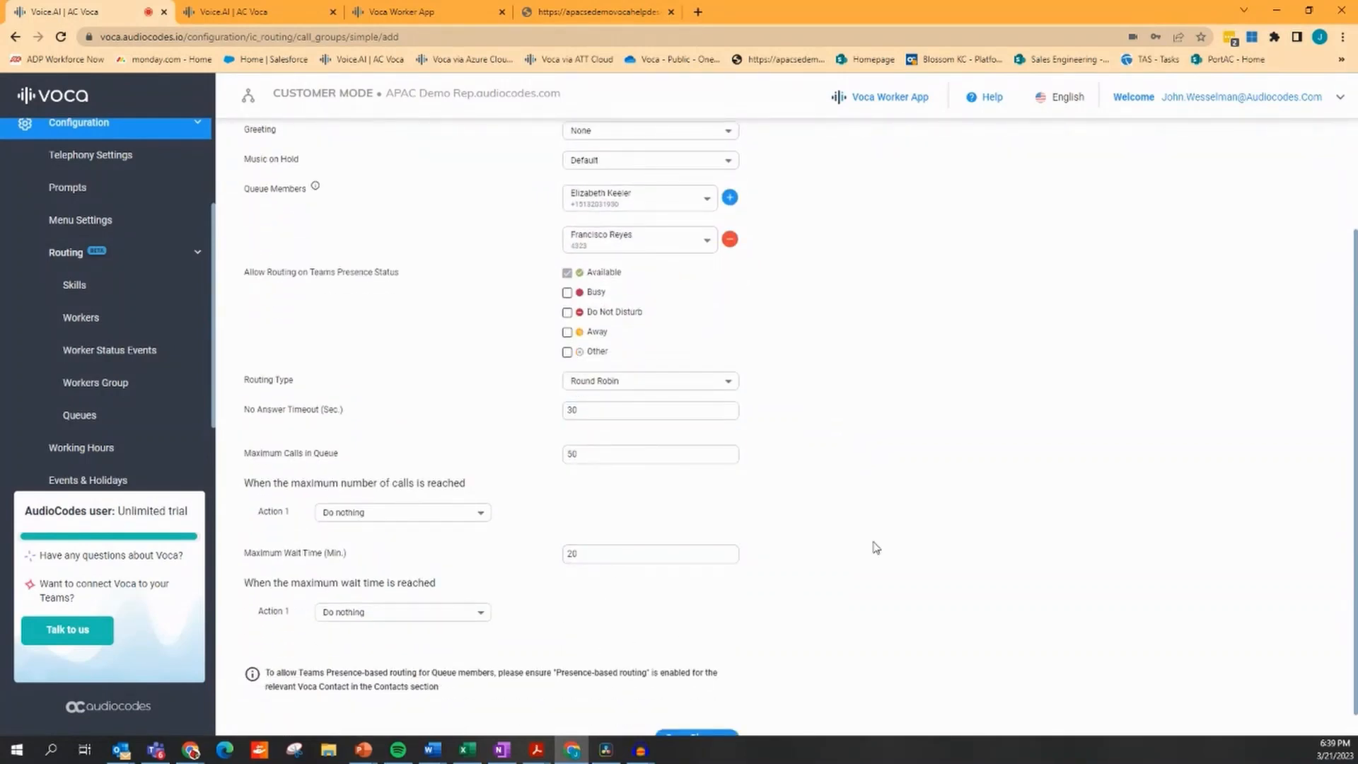
scroll(891, 530, "up", 2)
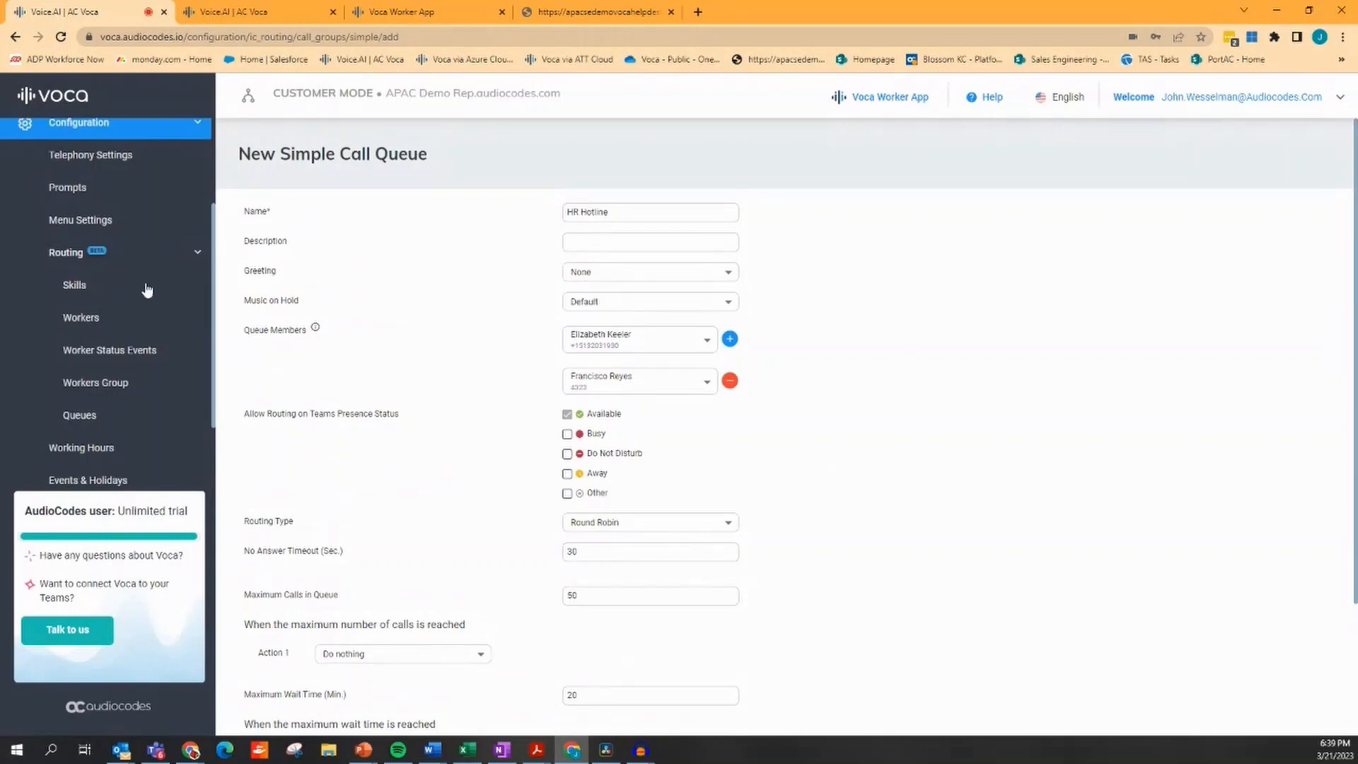
scroll(894, 606, "down", 3)
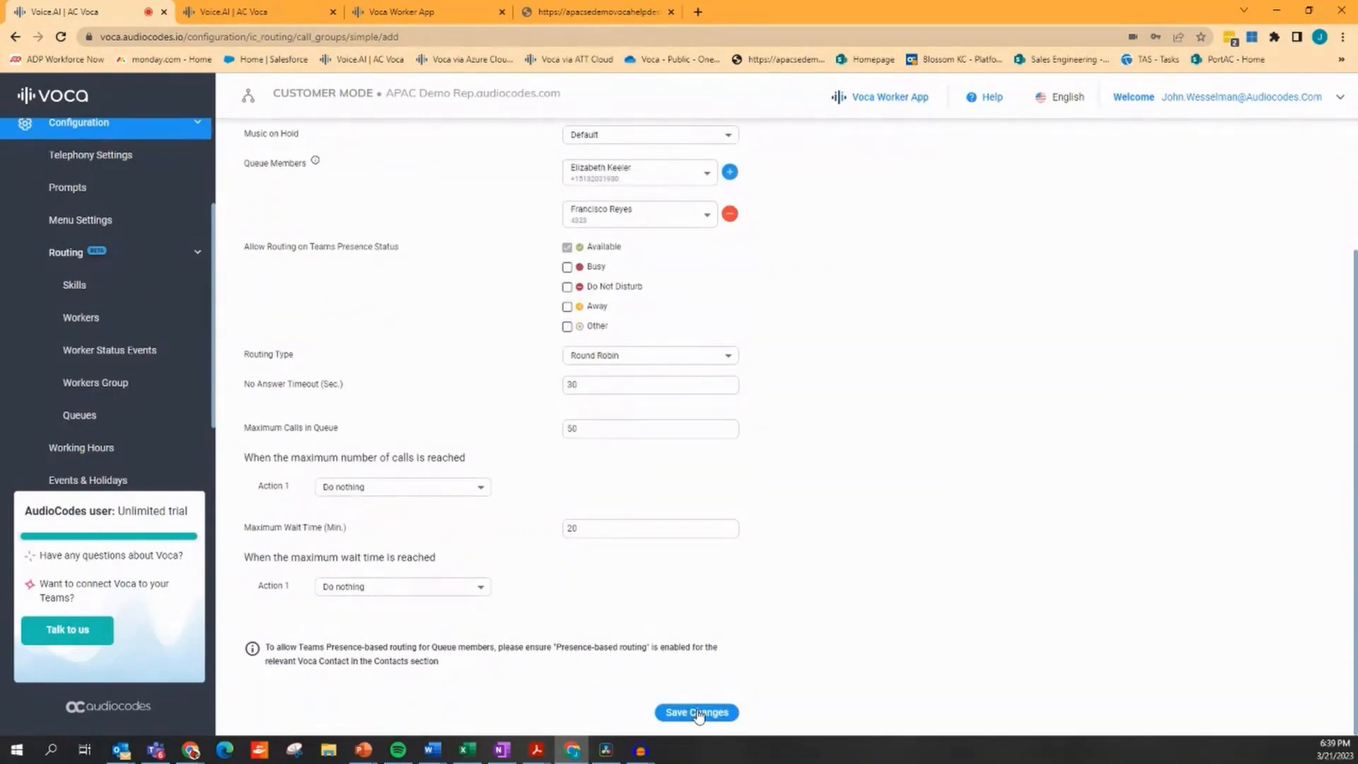
left_click(697, 713)
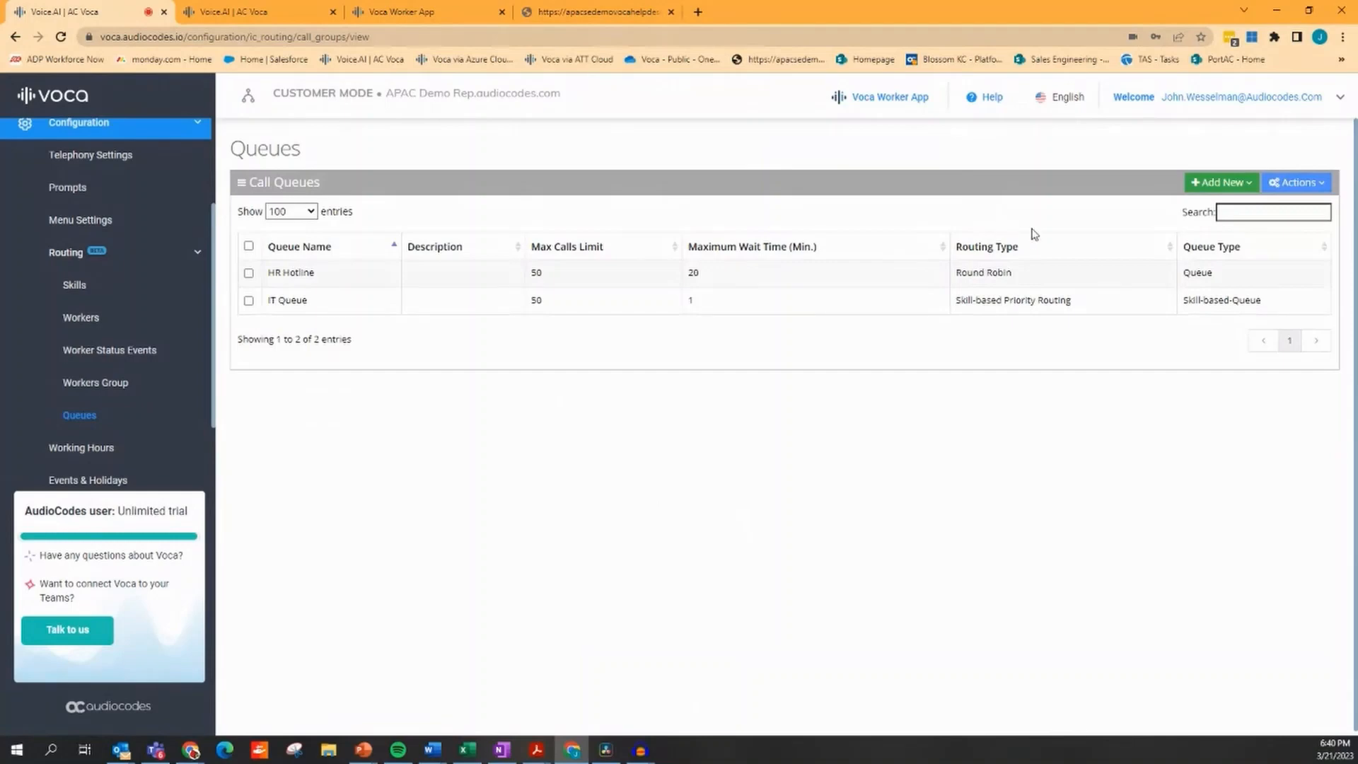
Open the IT Queue for editing and examine the available routing types without changing the selection.
left_click(249, 302)
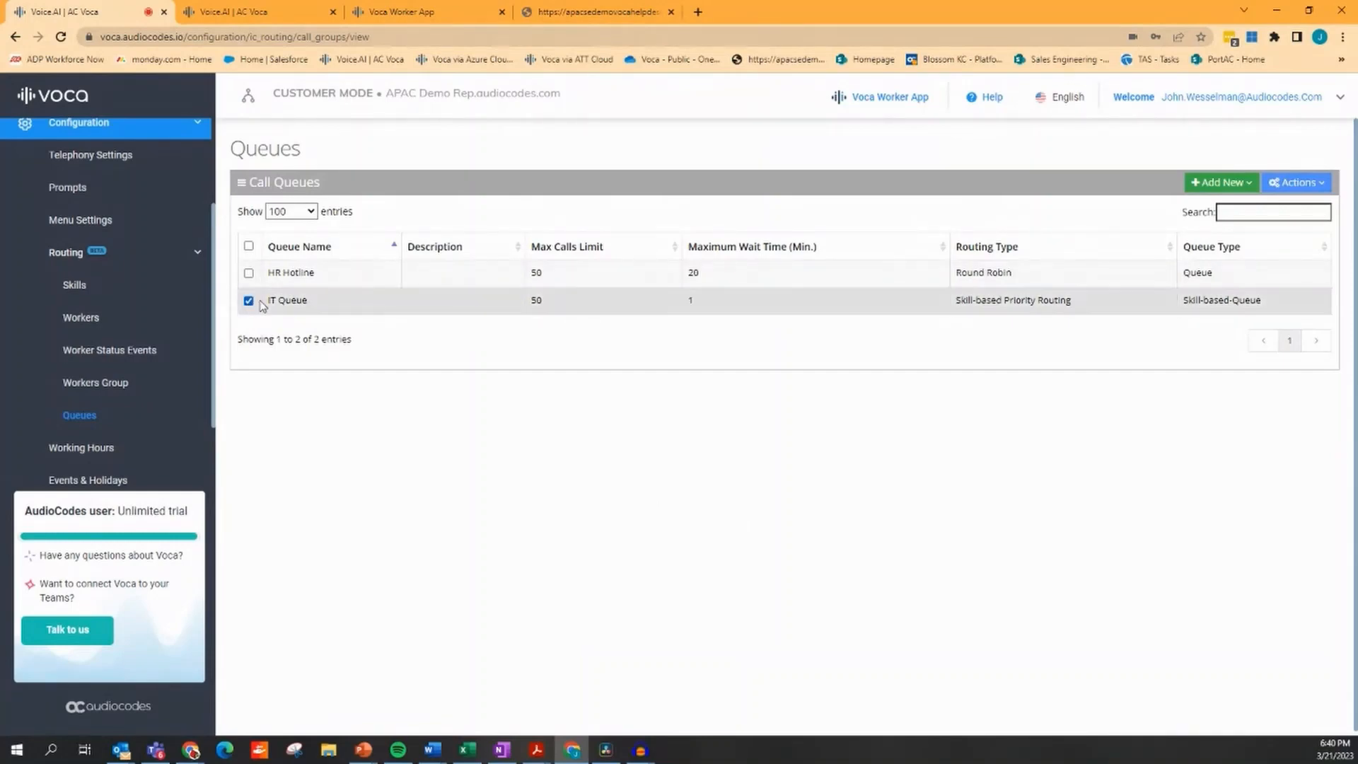
left_click(1299, 182)
left_click(1285, 210)
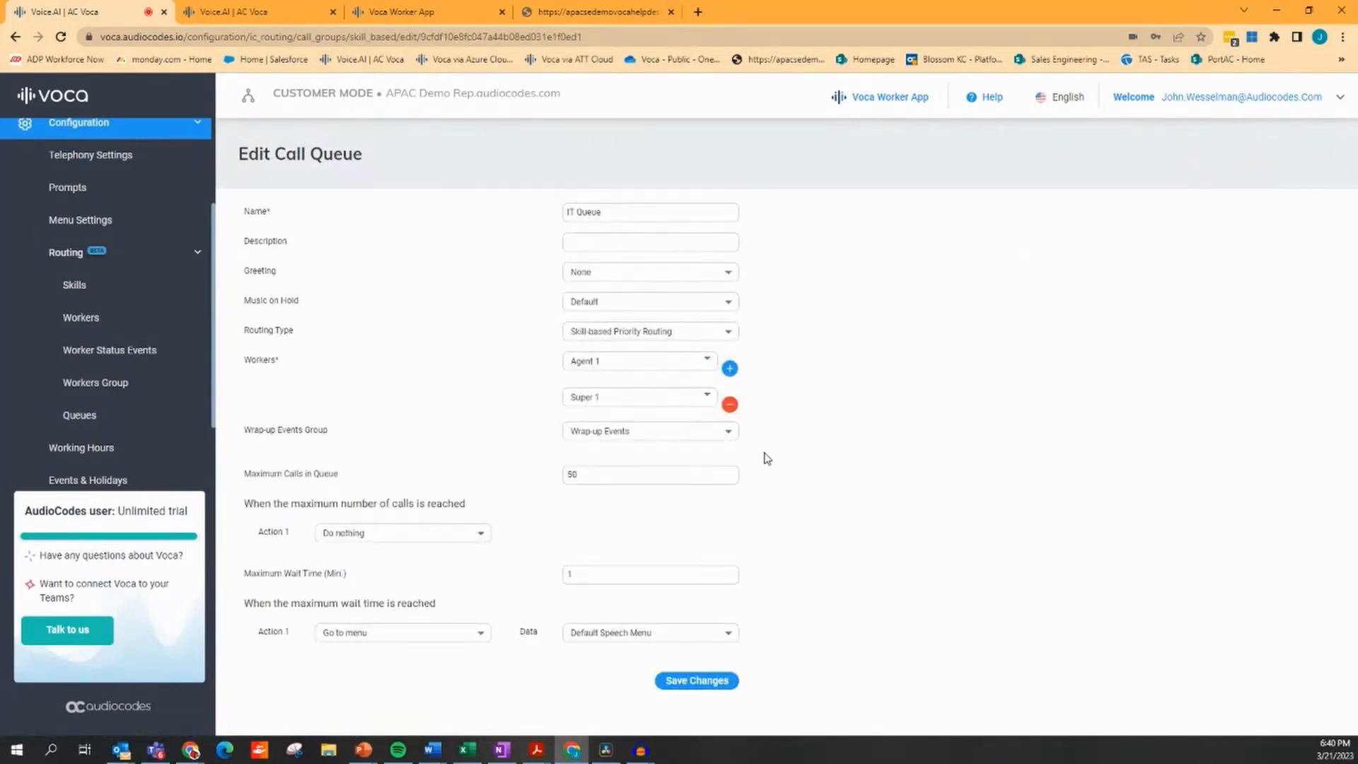
left_click(729, 333)
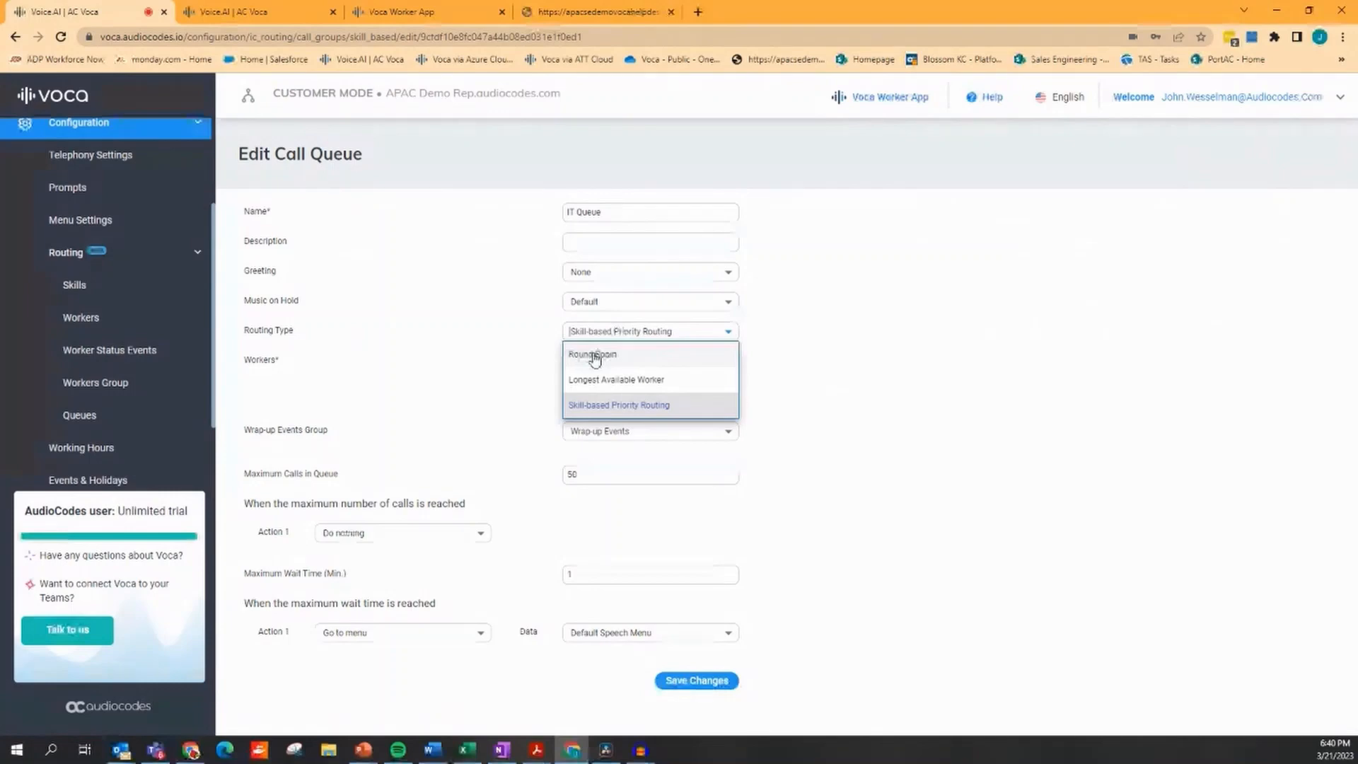
left_click(964, 483)
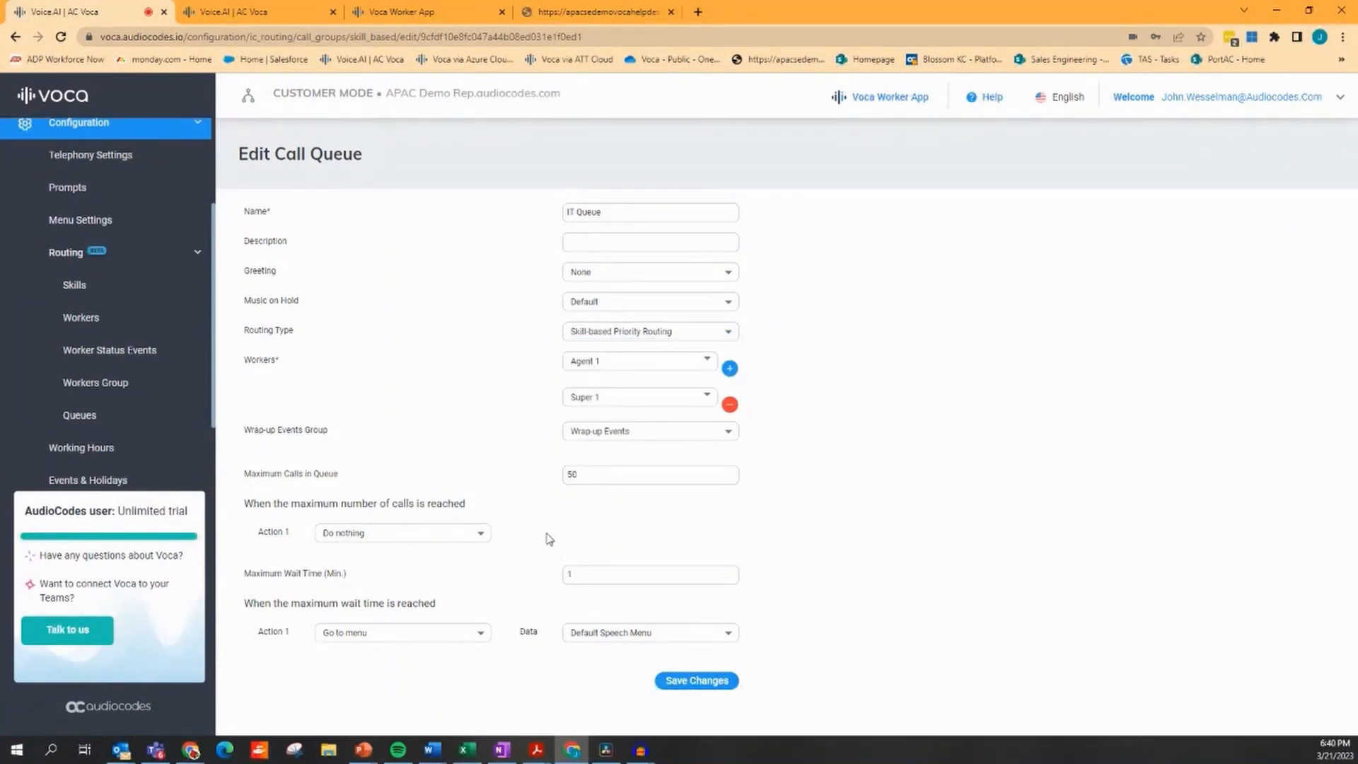
Look at the routing workers and the IT Queue's available actions for when the maximum number of calls is reached.
left_click(481, 535)
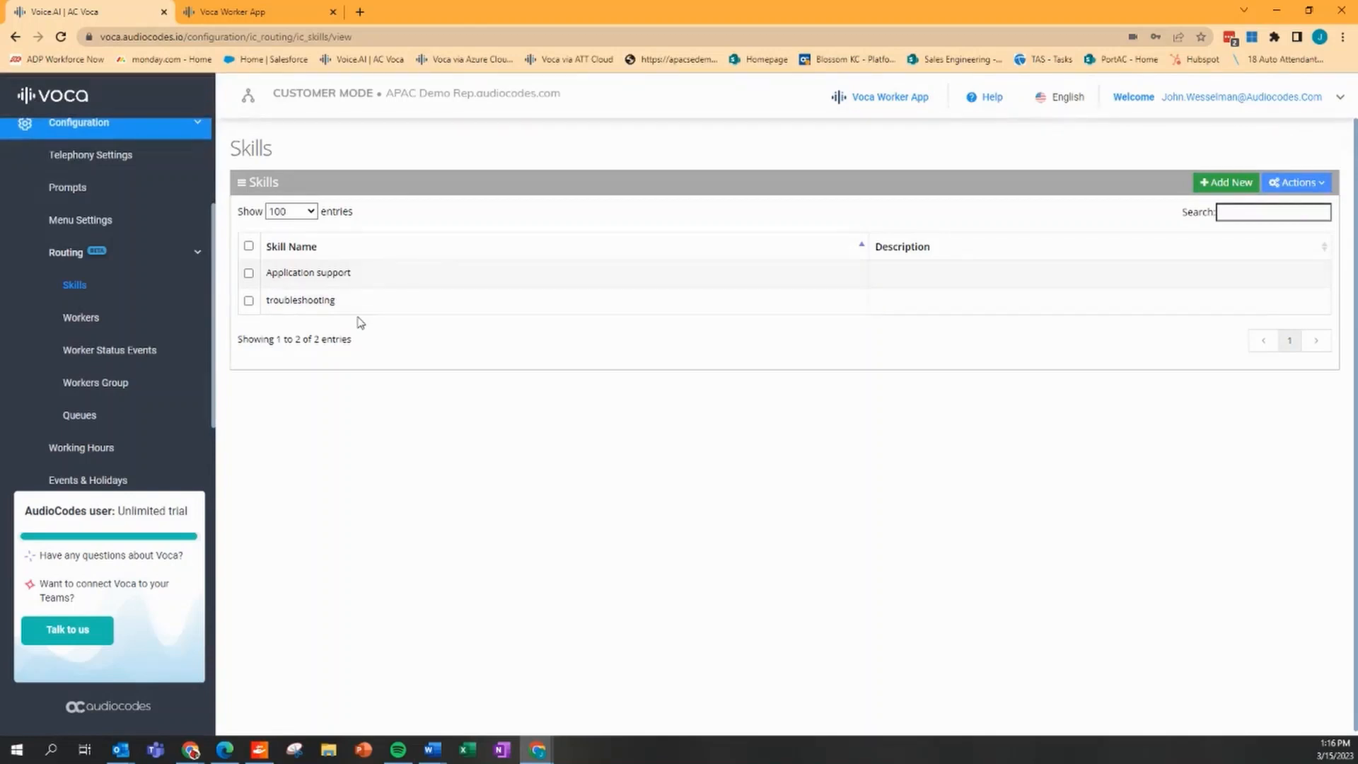
left_click(80, 317)
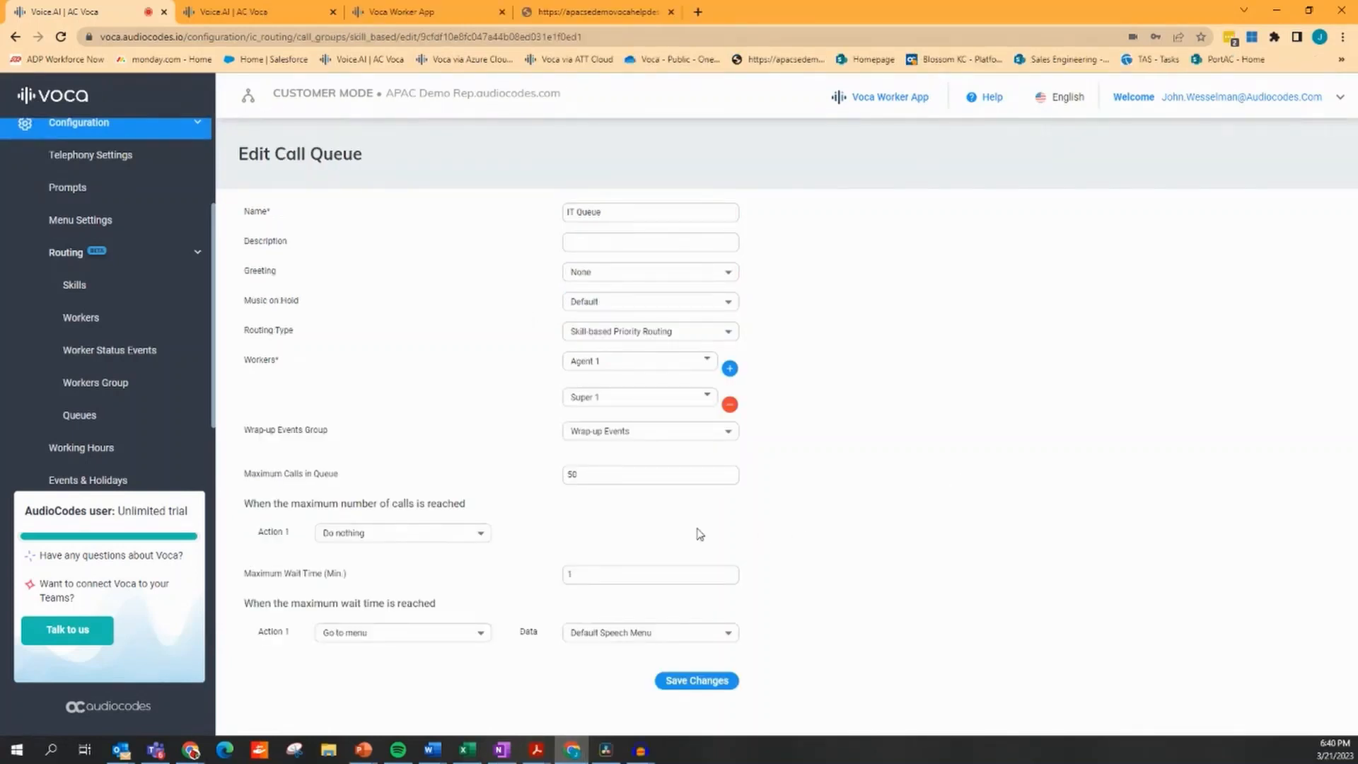
left_click(476, 531)
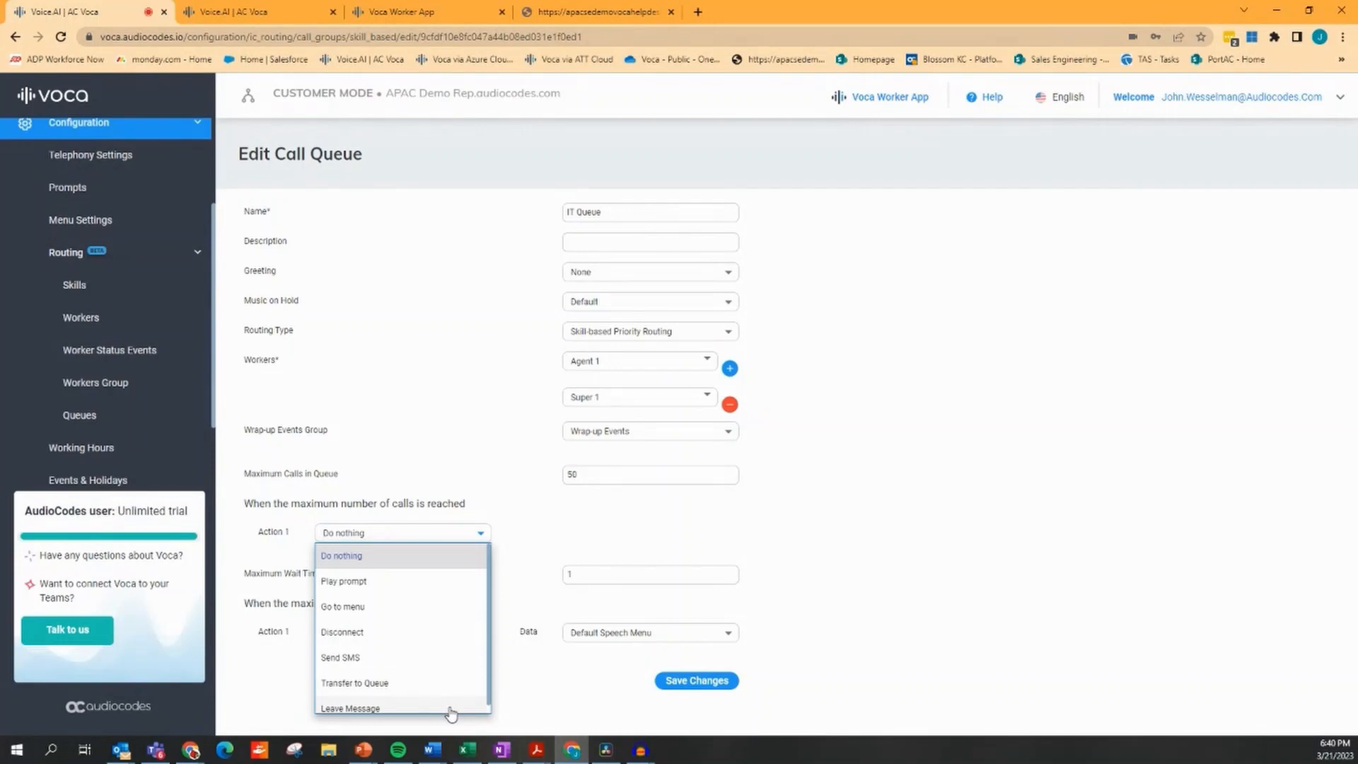
left_click(585, 714)
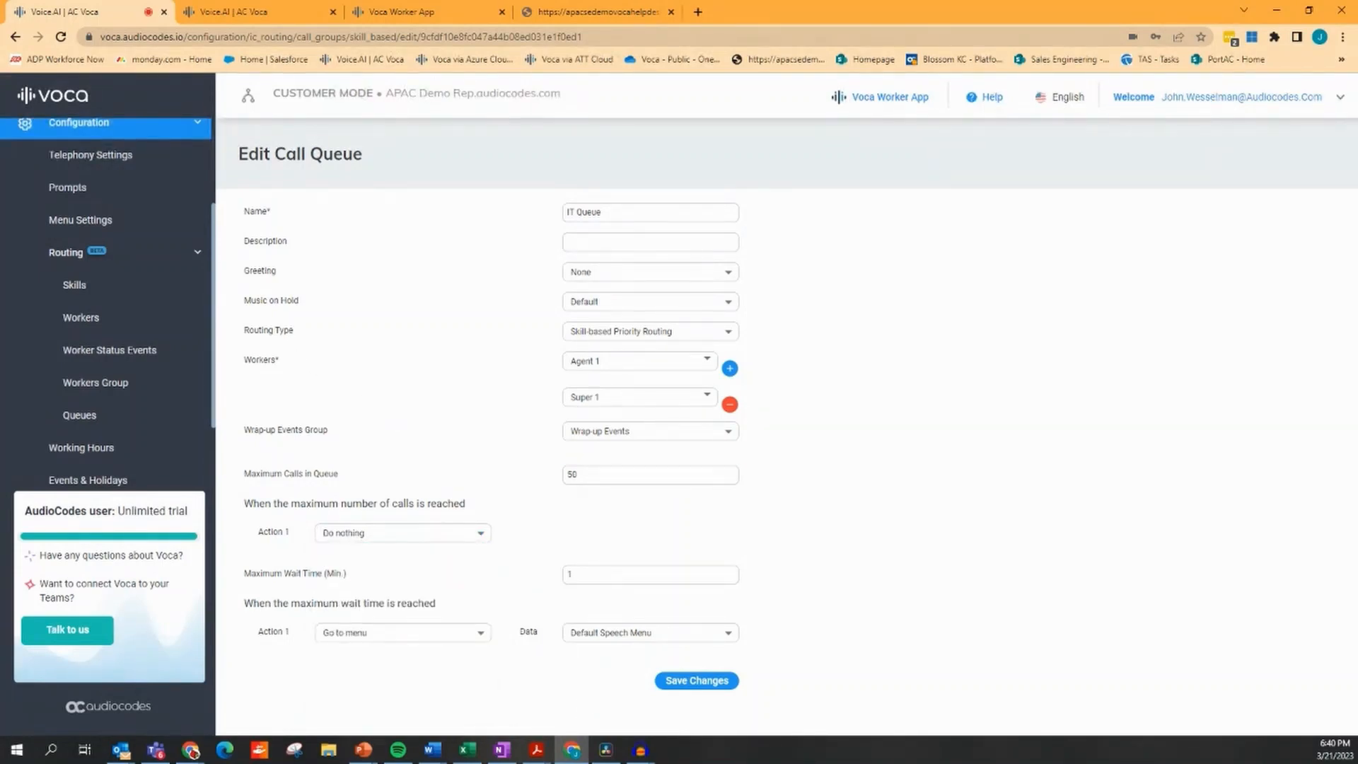
key("alt+Tab")
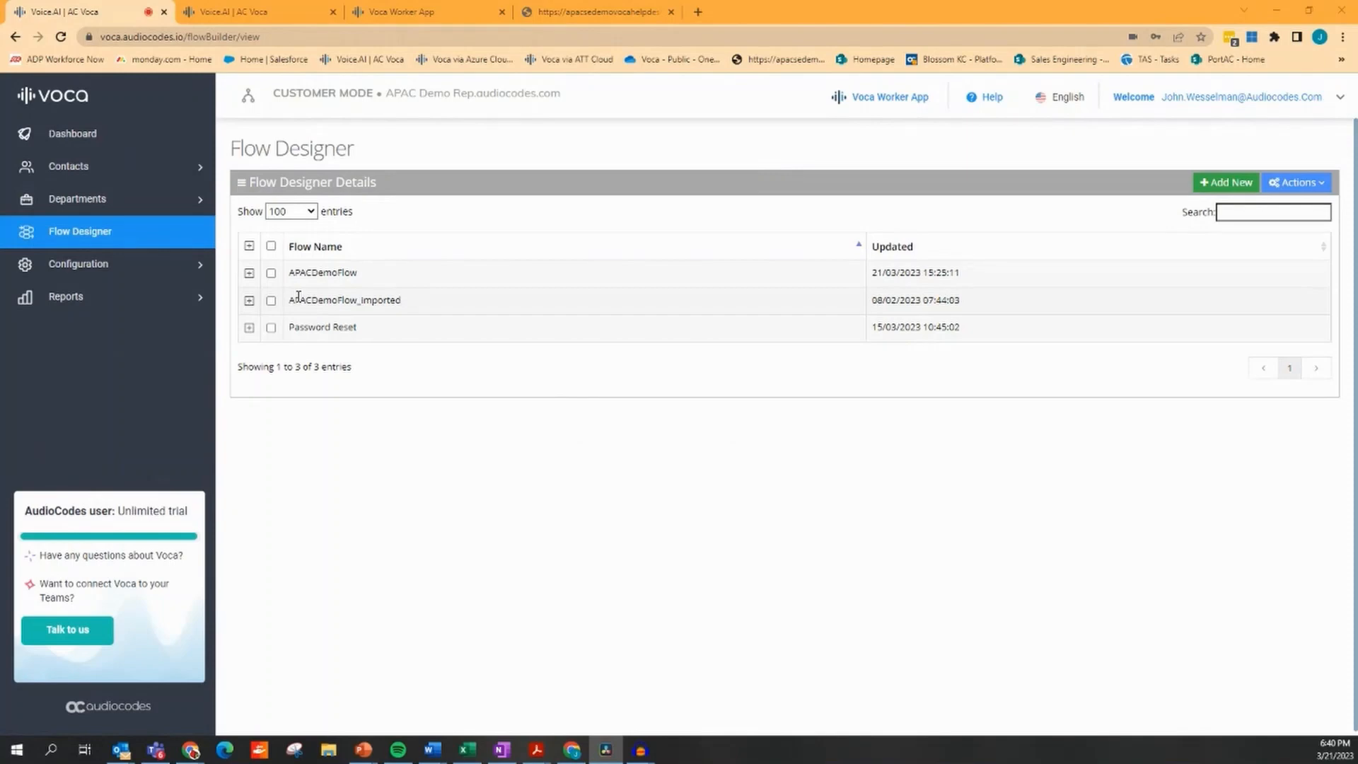
Open APACDemoFlow and examine the available speech input modes of the customer_issue node without changing the selection.
left_click(249, 273)
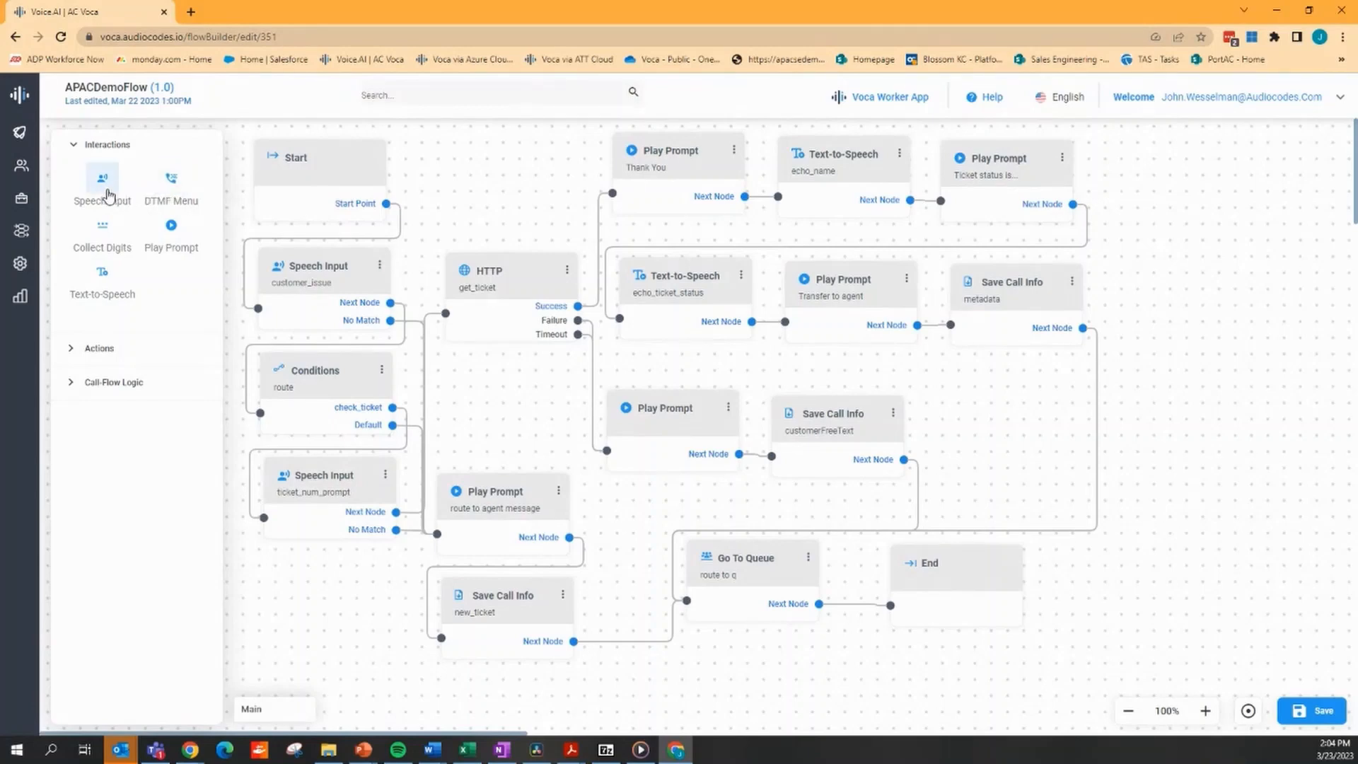
left_click(380, 270)
left_click(420, 290)
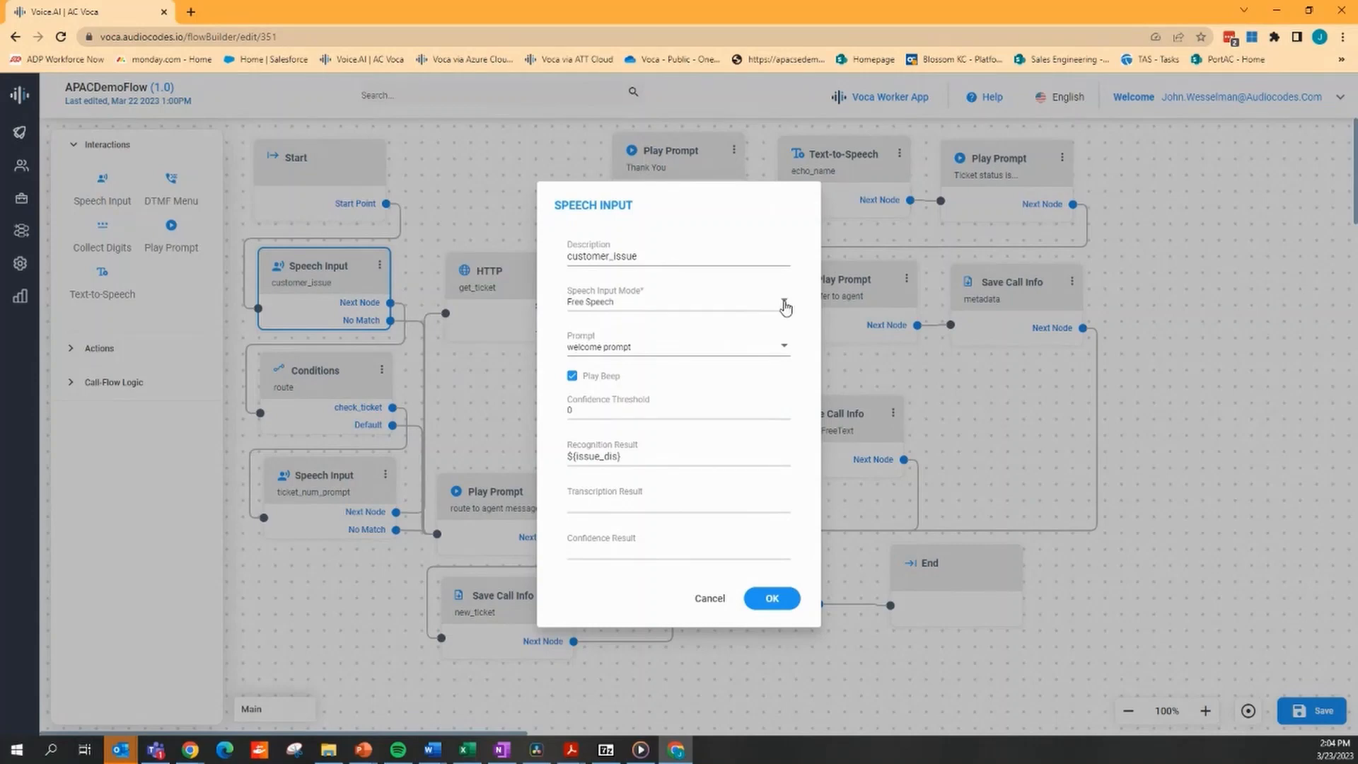
left_click(785, 307)
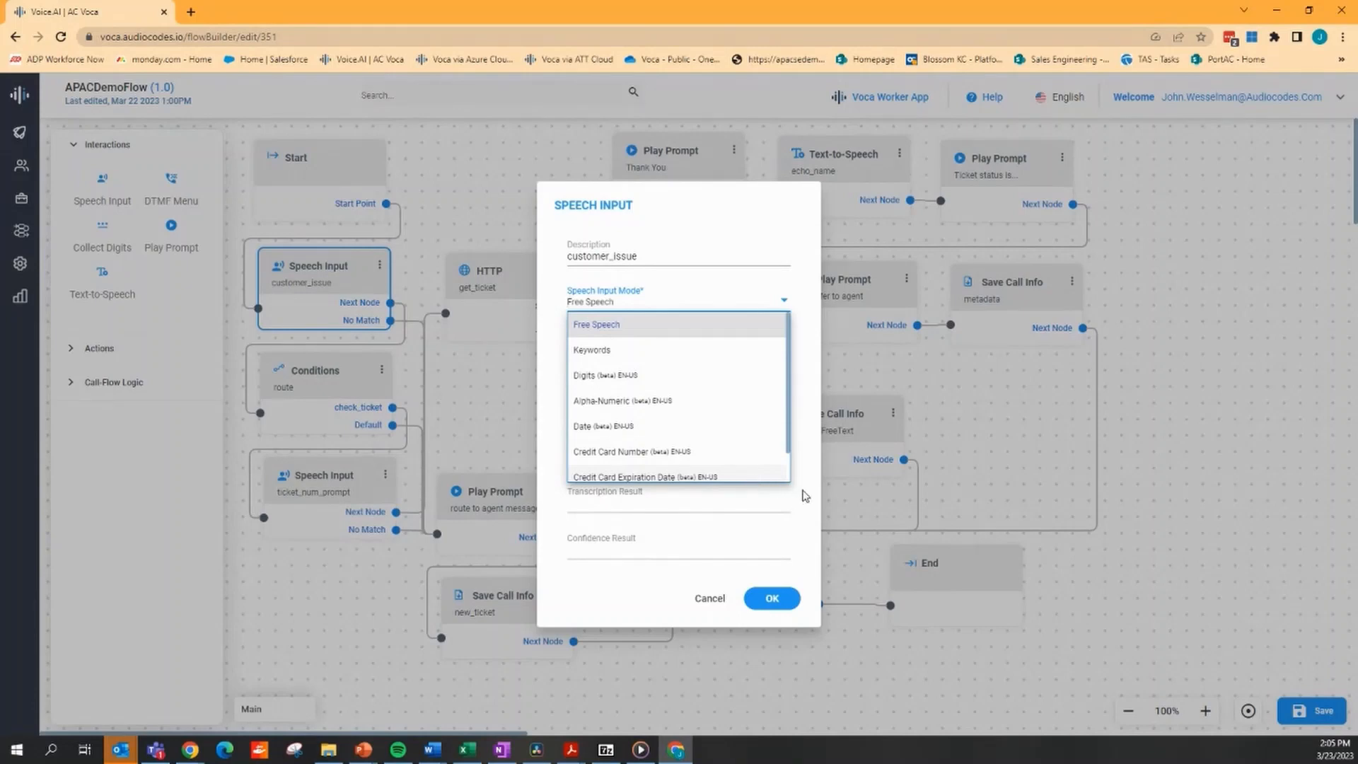
scroll(742, 448, "down", 1)
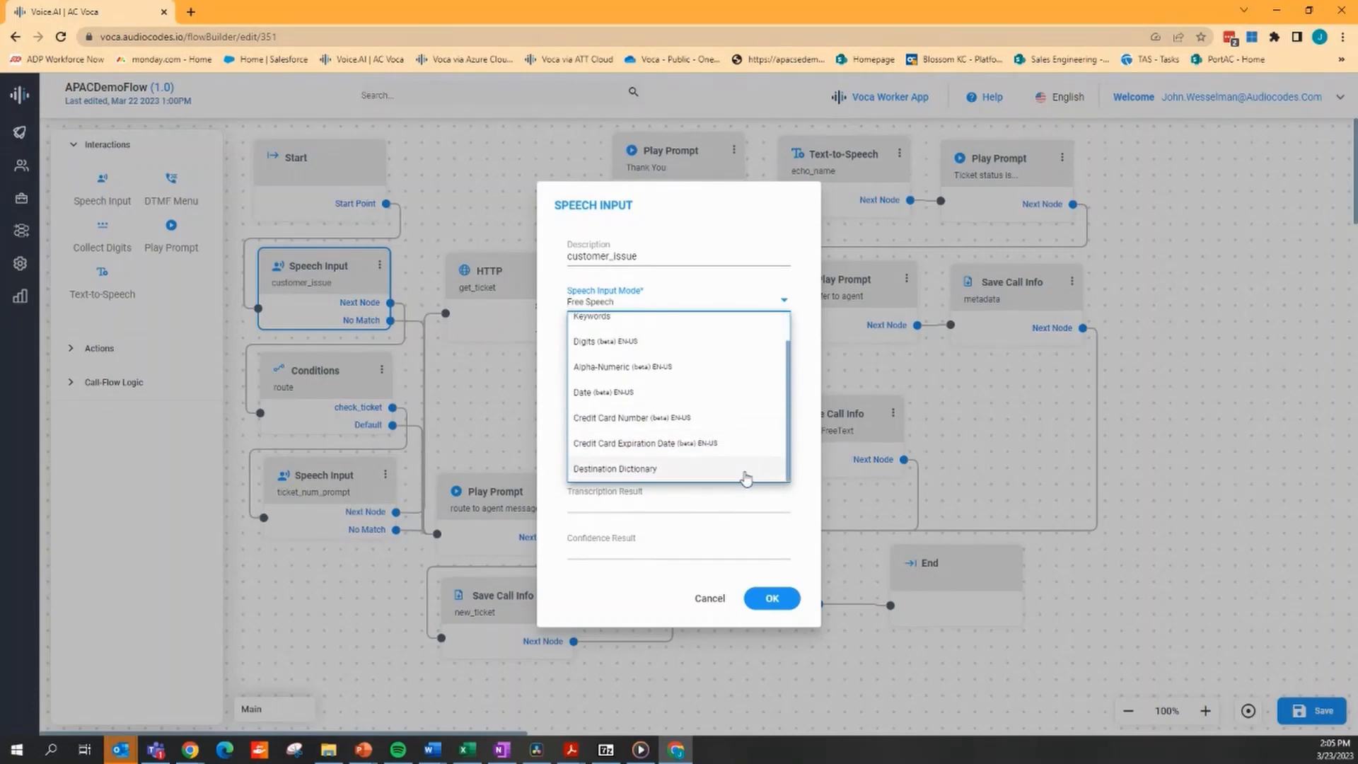
left_click(785, 598)
Look through the available action nodes and review the get_ticket HTTP node's request URL and response body result.
left_click(99, 350)
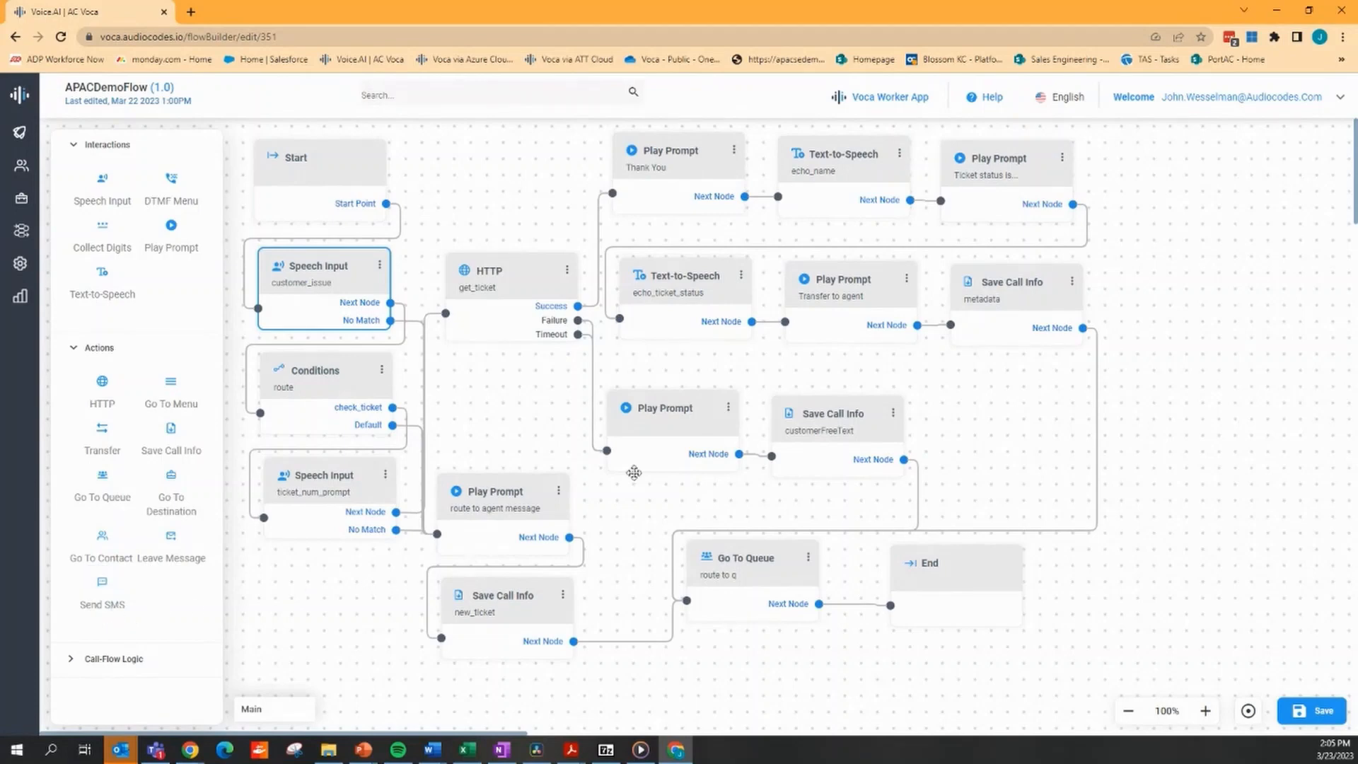
left_click(566, 275)
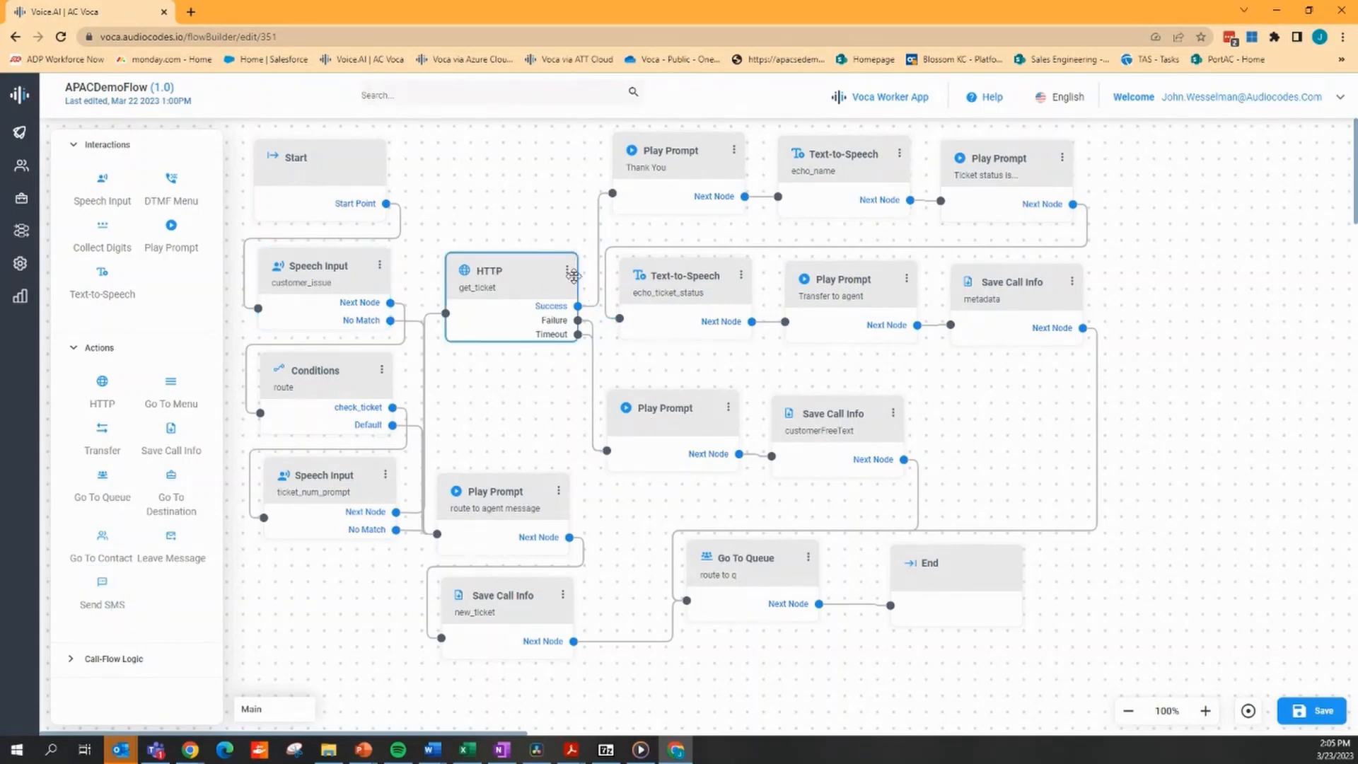
left_click(568, 275)
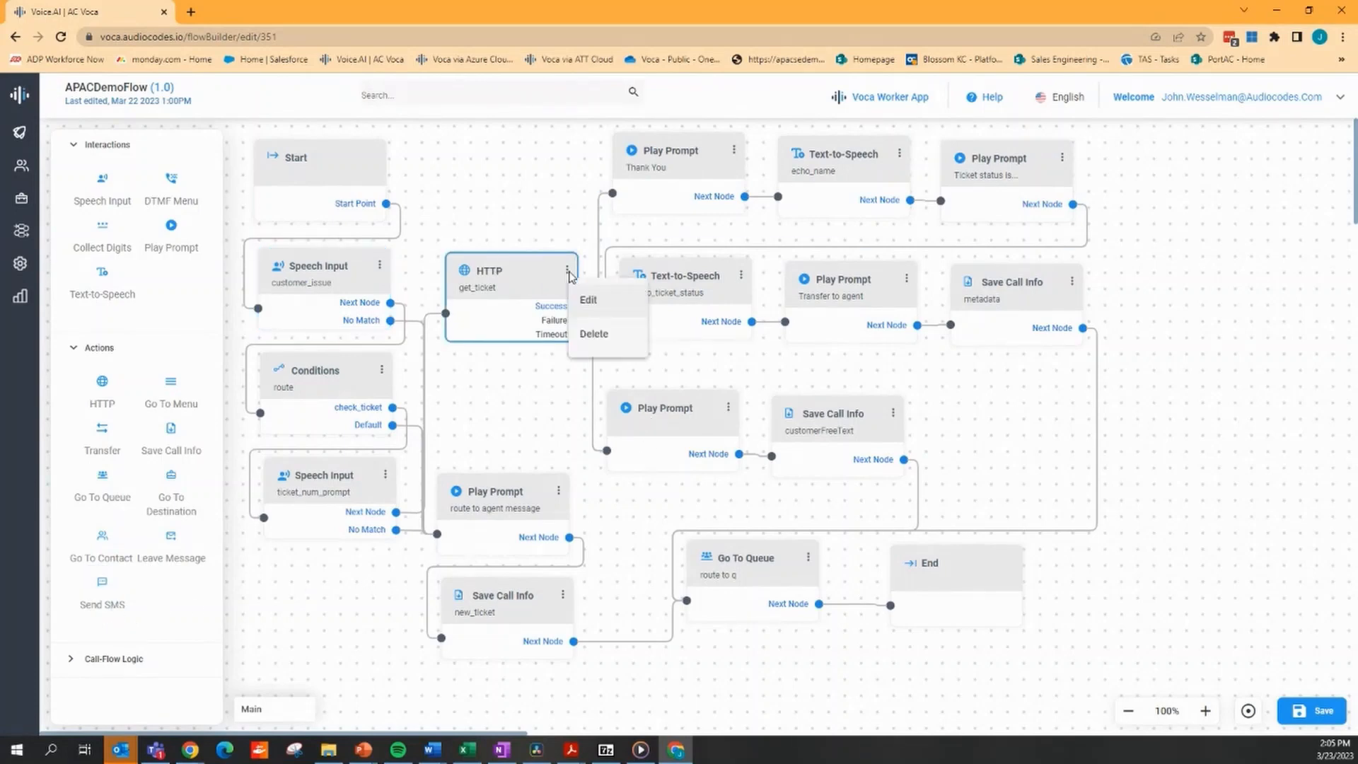
left_click(608, 302)
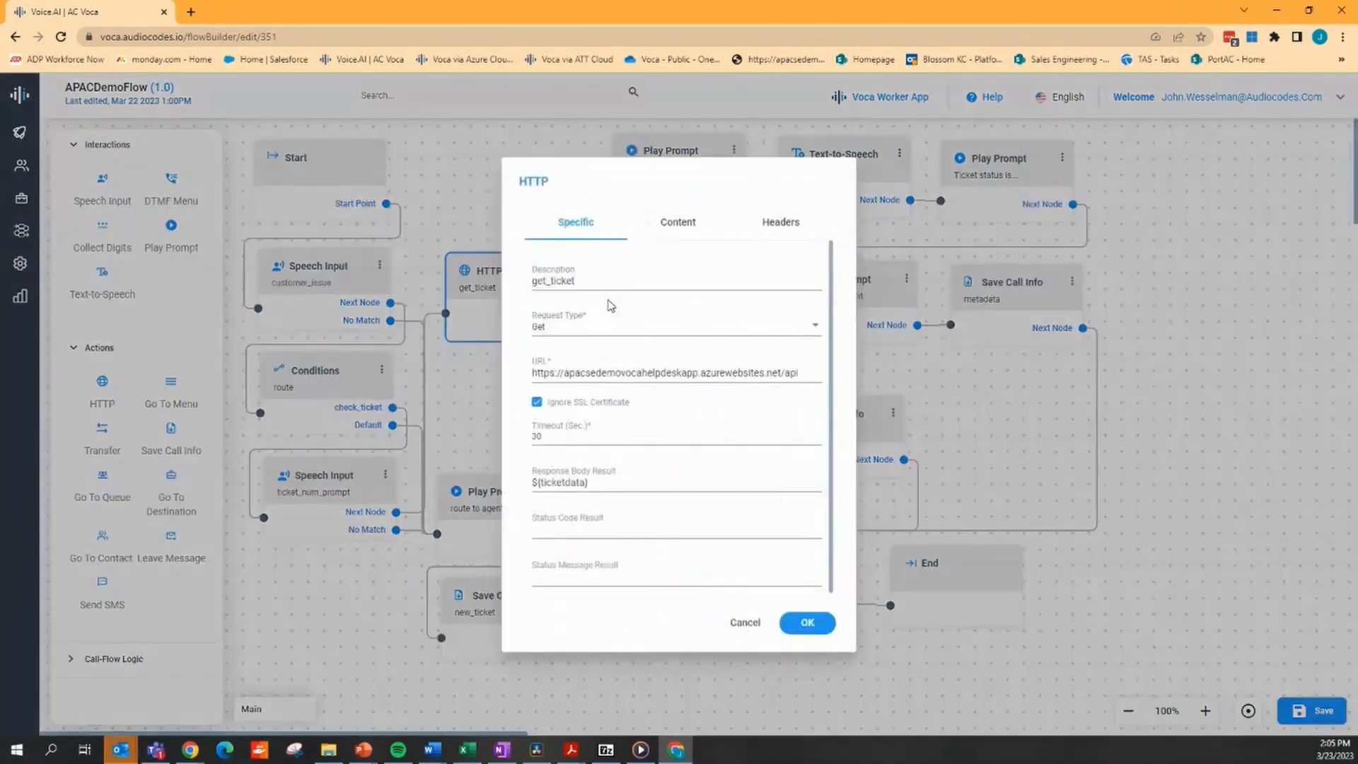
left_click(799, 374)
left_click_drag(800, 374, 524, 383)
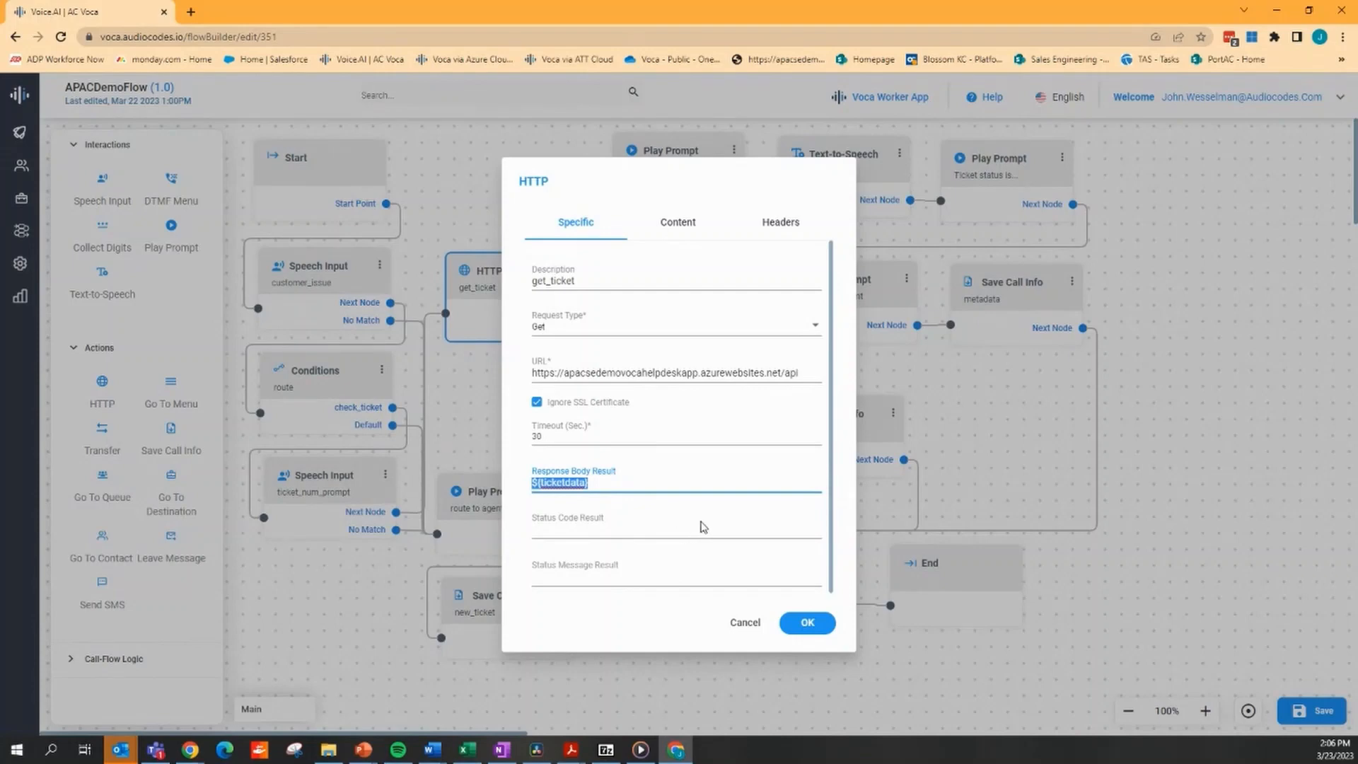
left_click(805, 622)
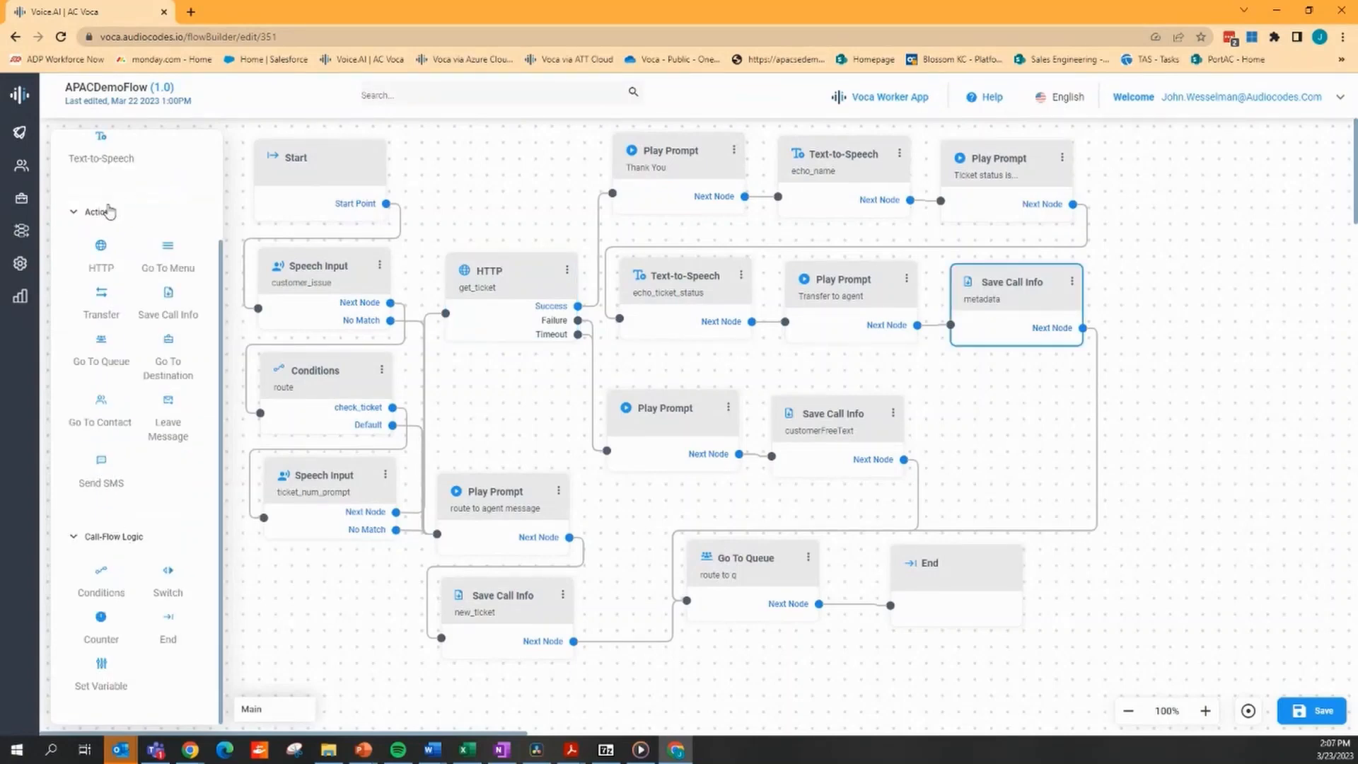
Show the call-flow logic nodes, review the route Conditions node's expression and add another condition row.
left_click(109, 212)
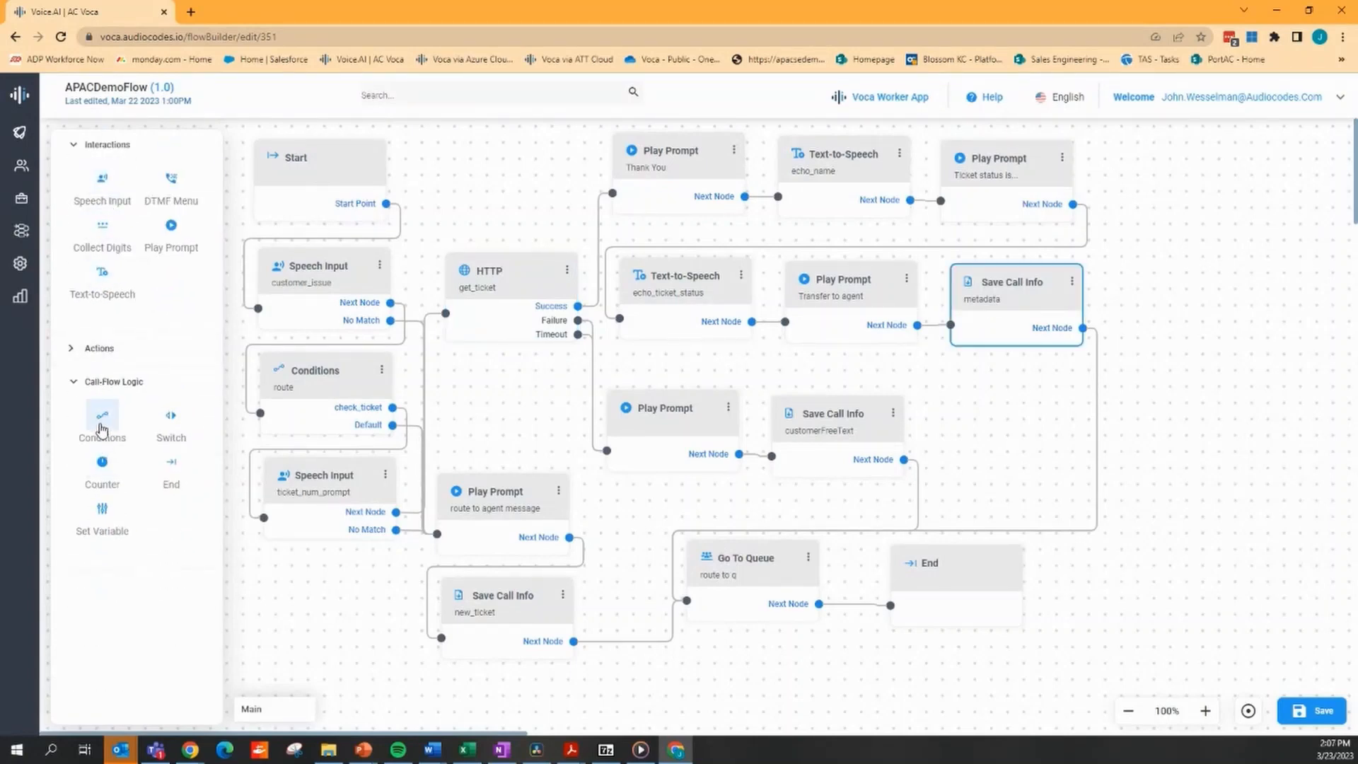
left_click(383, 373)
left_click(381, 371)
left_click(406, 395)
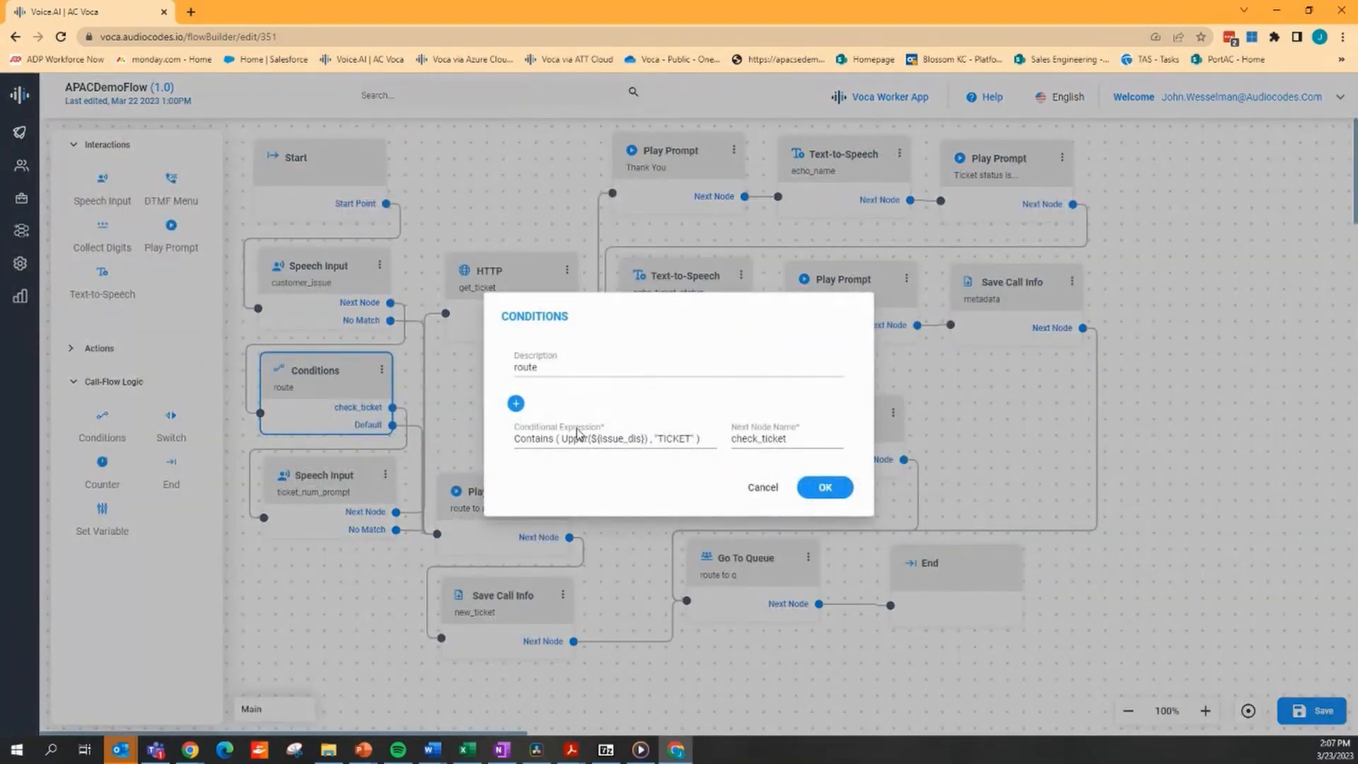
left_click(515, 405)
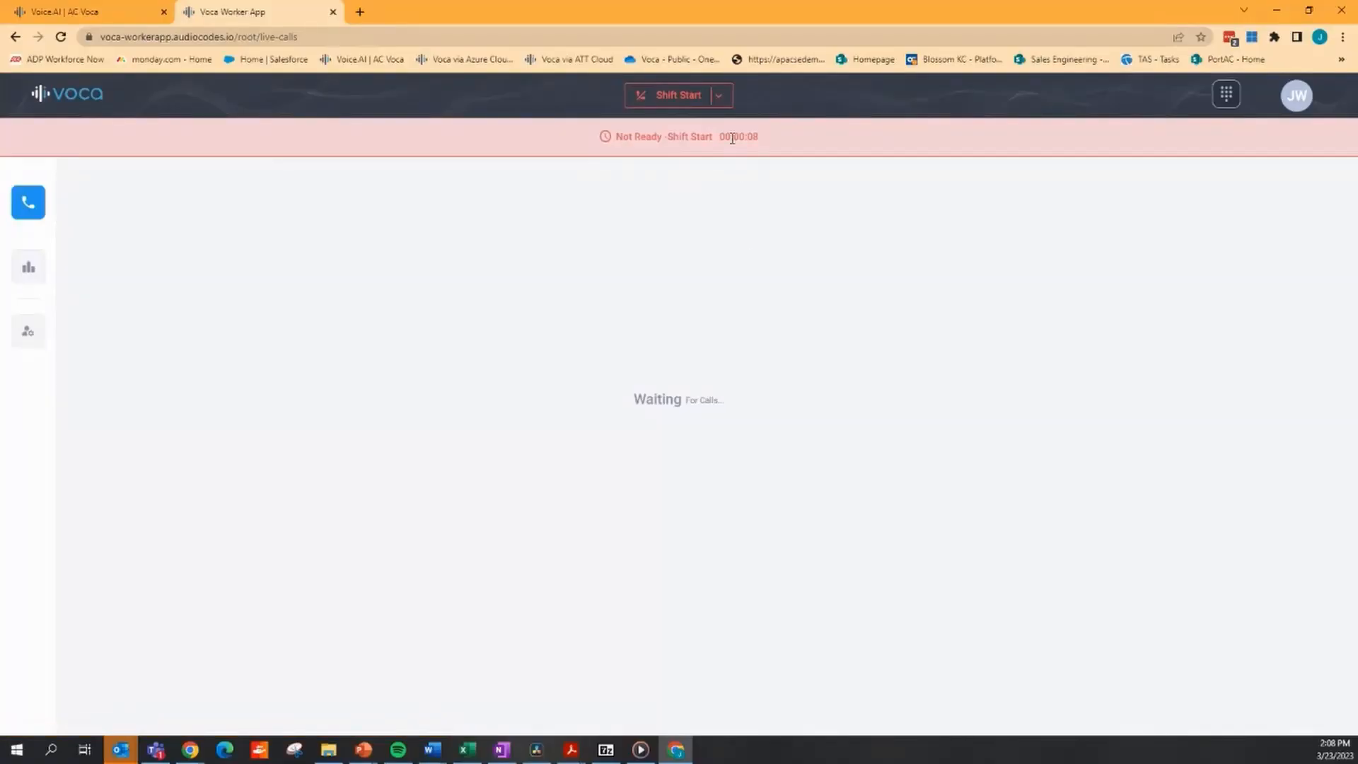
In the Voca Worker App, set the worker status to Ready and end the incoming call with the Ticket Work wrap-up.
left_click(720, 97)
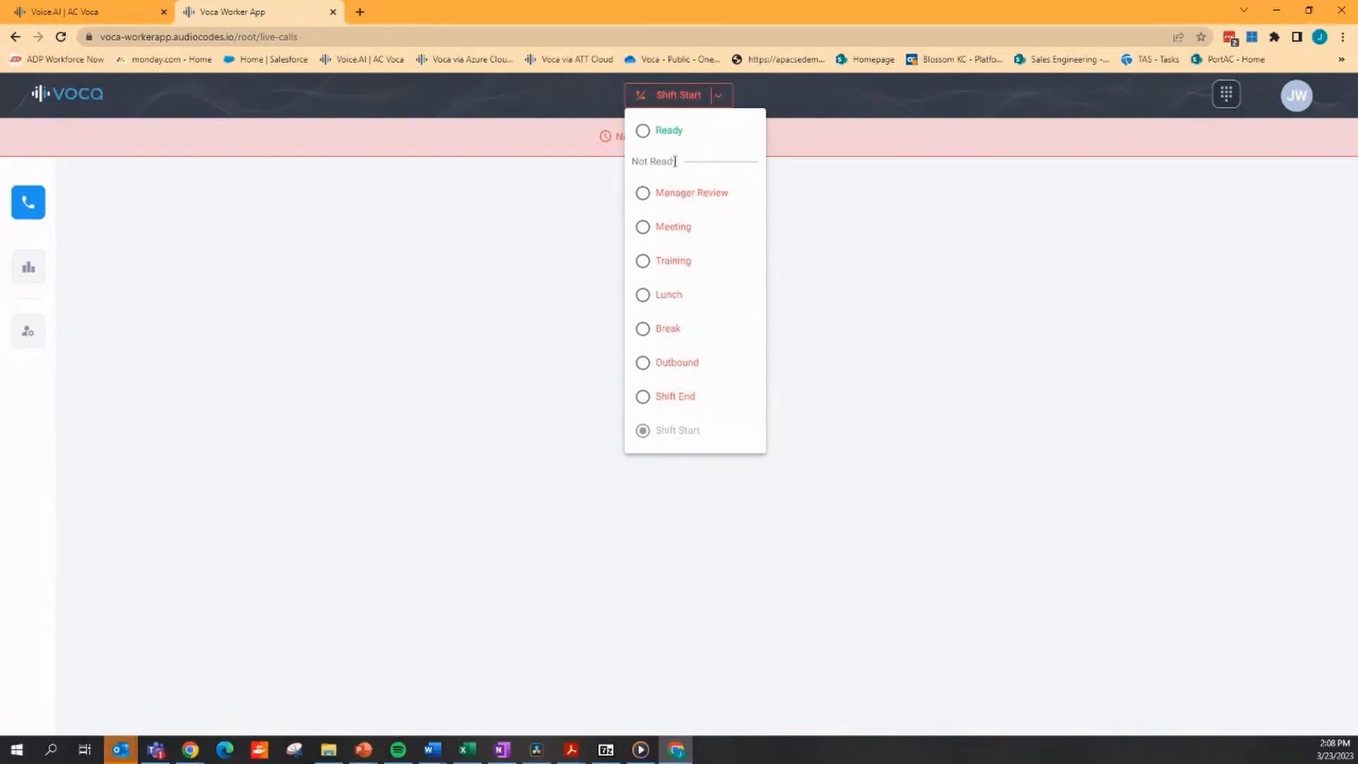
left_click(667, 138)
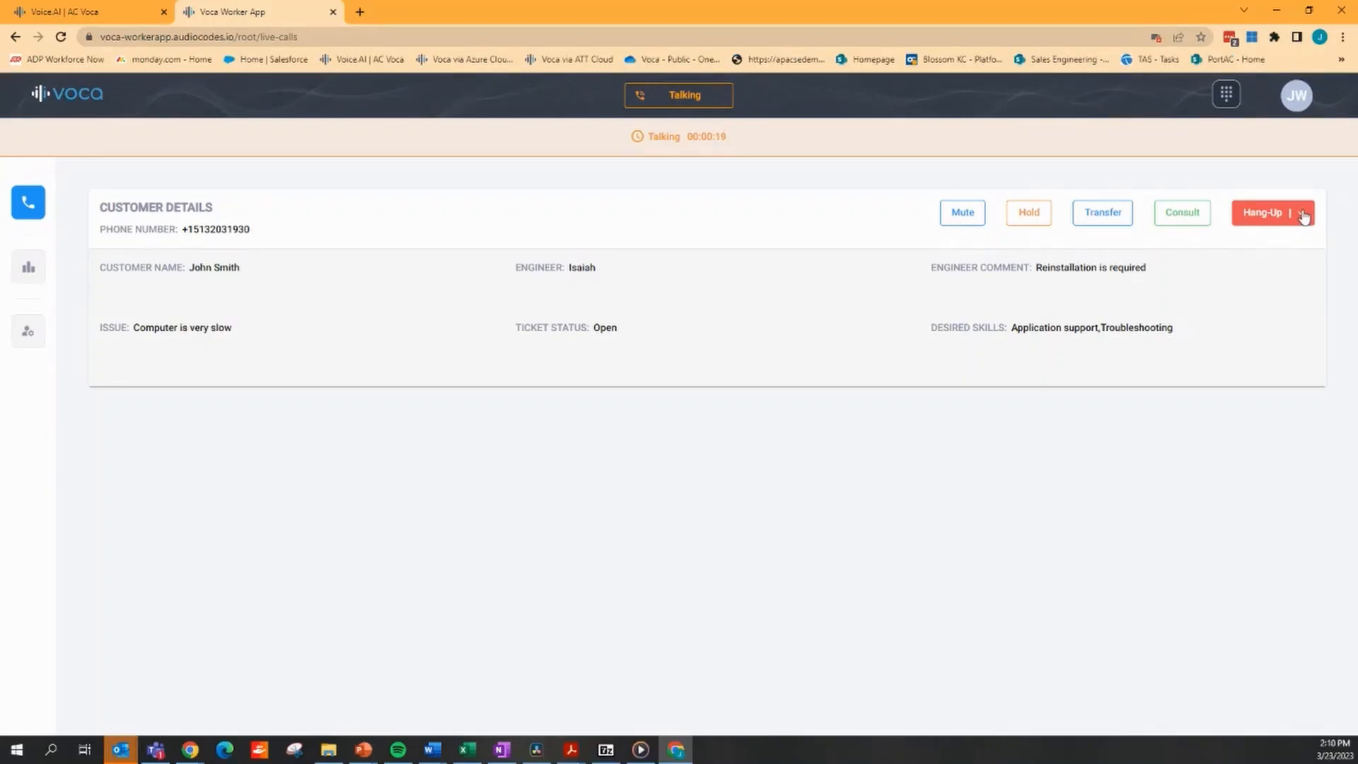
left_click(1302, 213)
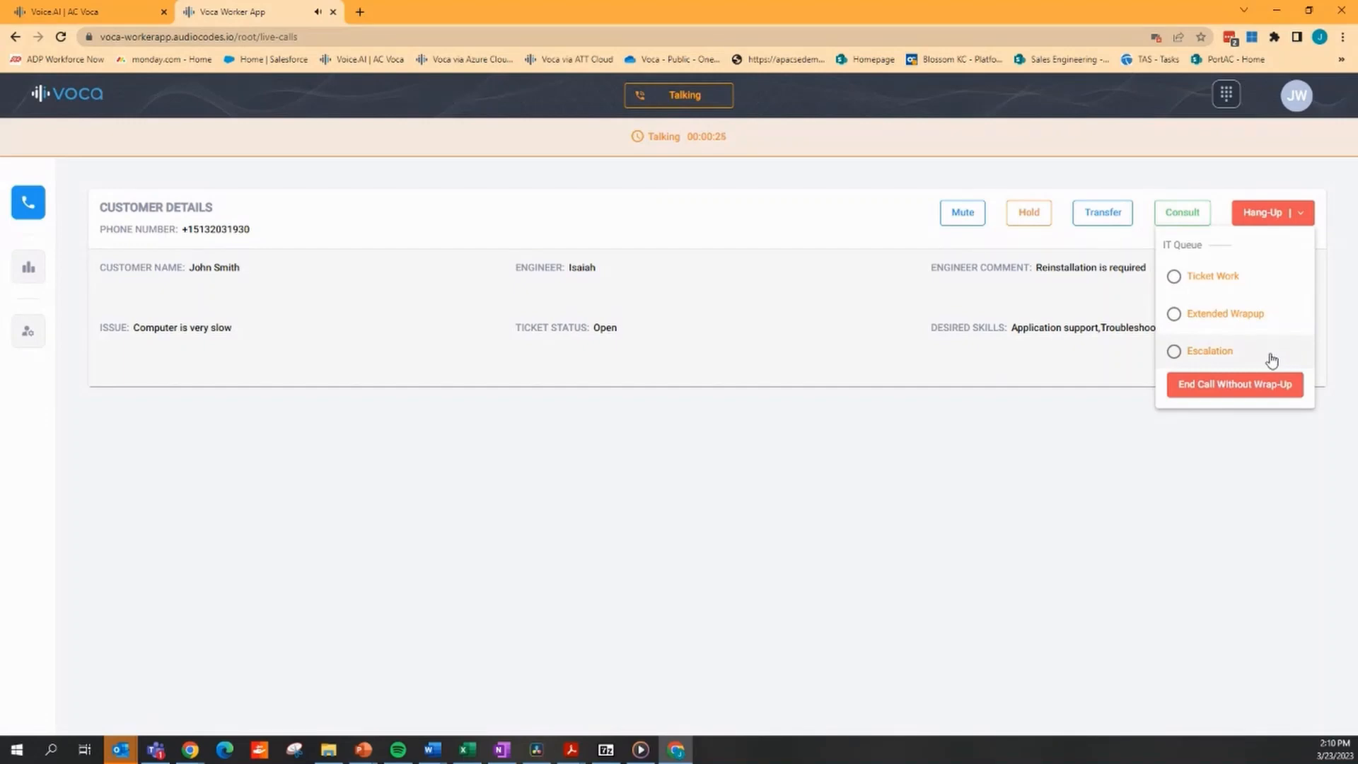
left_click(1174, 278)
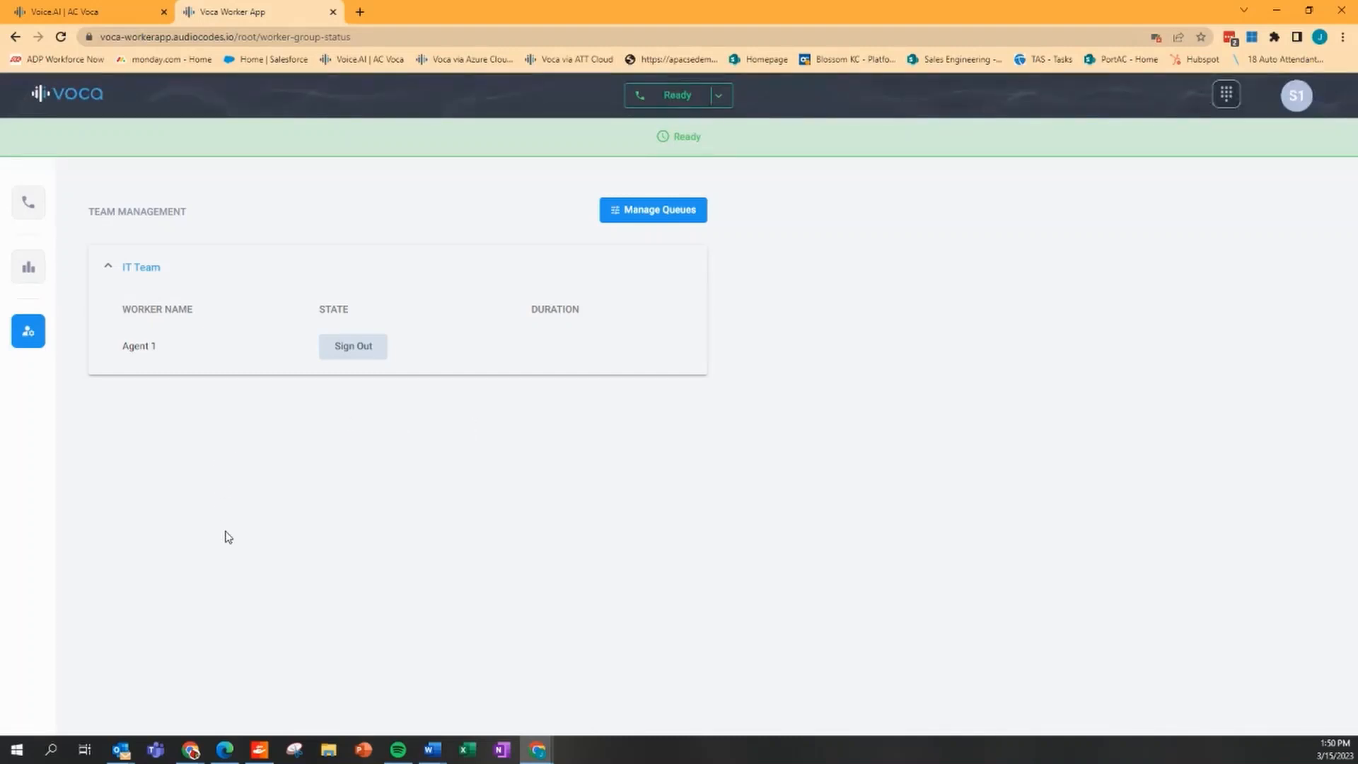
Manage the IT Team's queues and move Super 1's IT Queue from the currently queued list to the available queues.
left_click(636, 210)
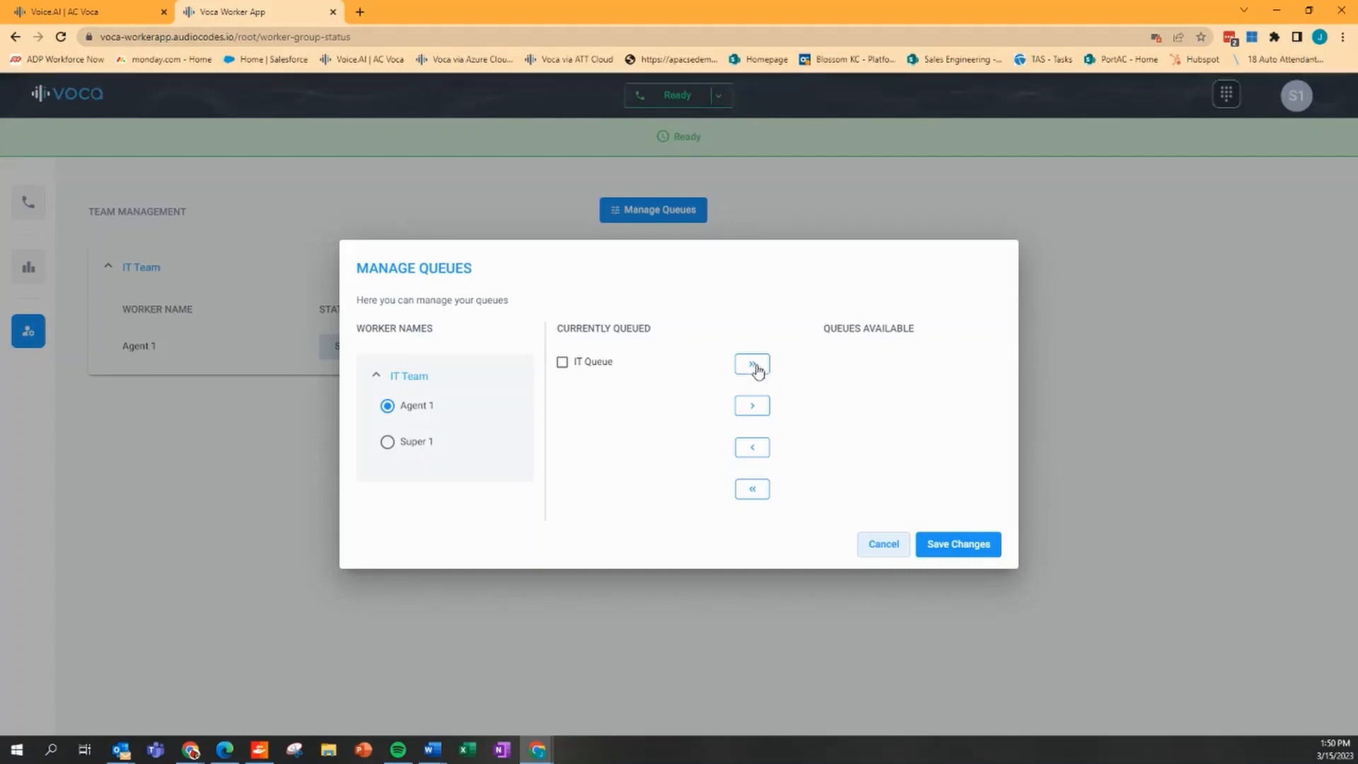
left_click(420, 452)
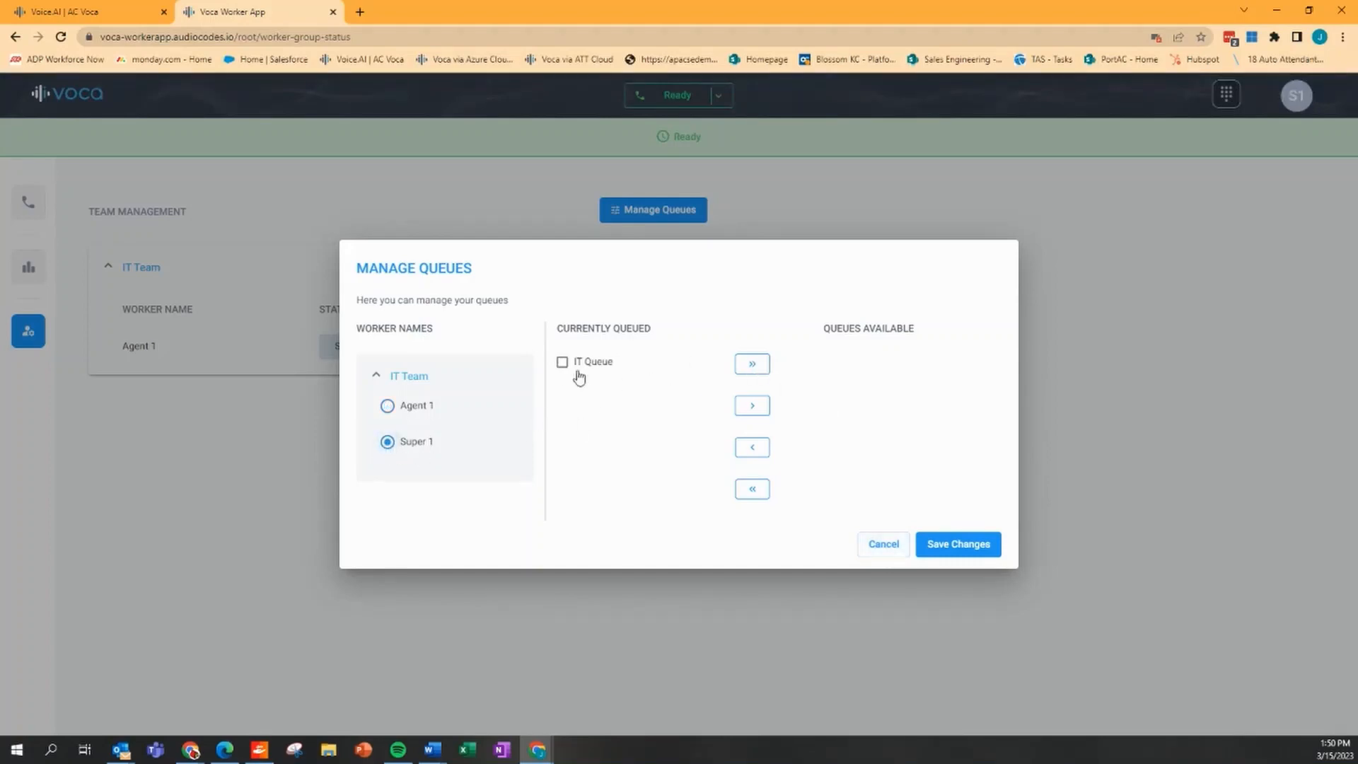
left_click(558, 364)
left_click(752, 406)
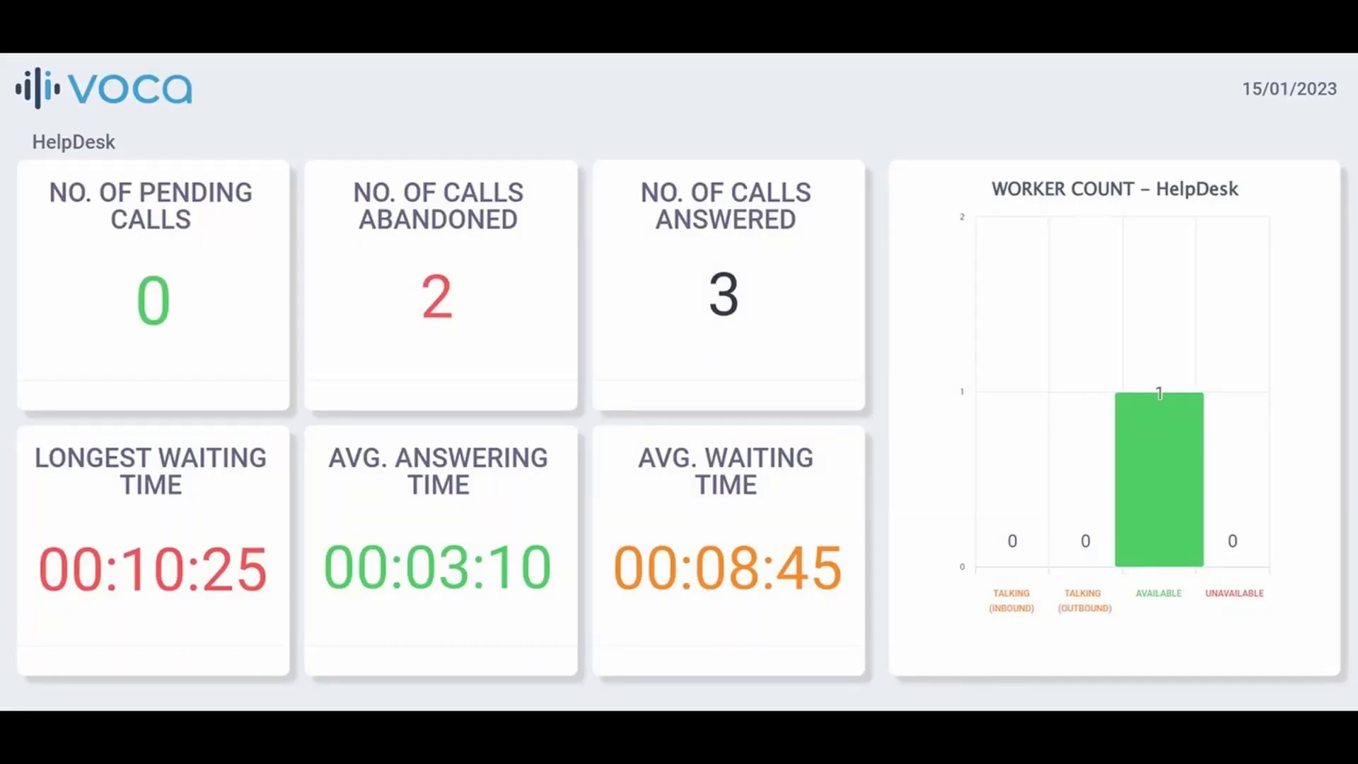